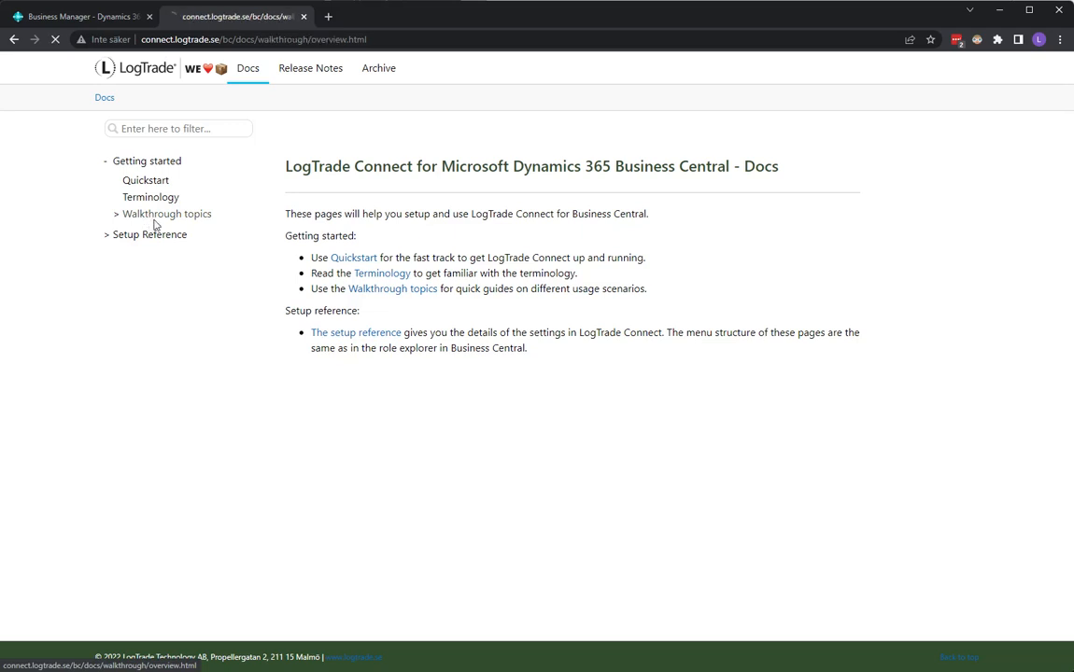
- Read the Customs invoice walkthrough topic in the LogTrade Connect docs, covering its settings and workflow sections
{"action": "left_click", "coordinate": [164, 329]}
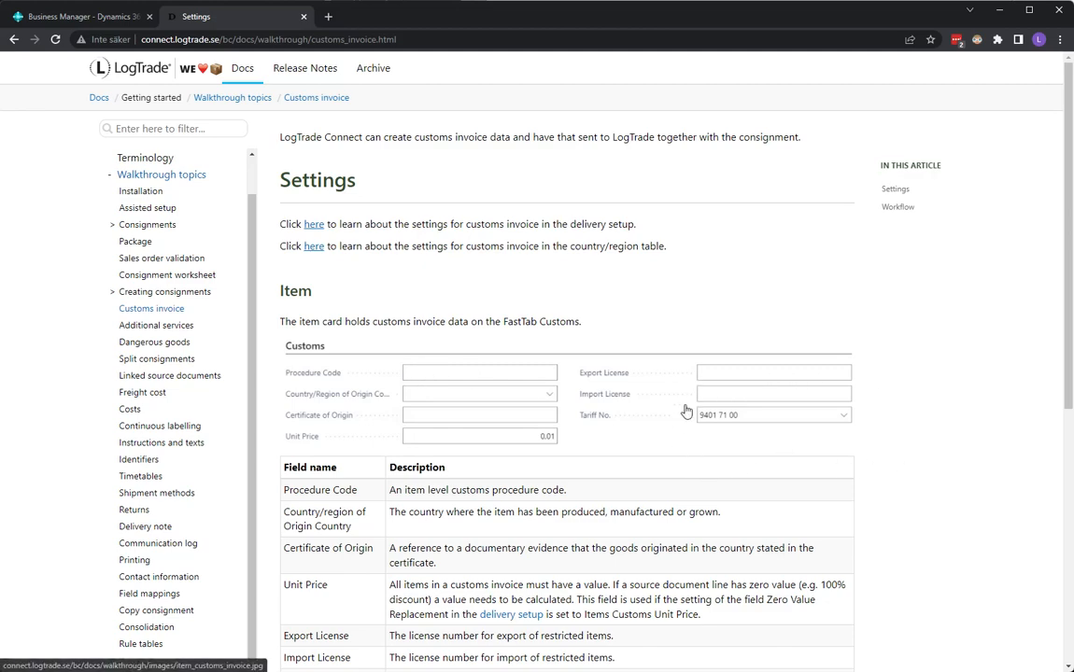
{"action": "scroll", "coordinate": [702, 457], "scroll_direction": "down", "scroll_amount": 5}
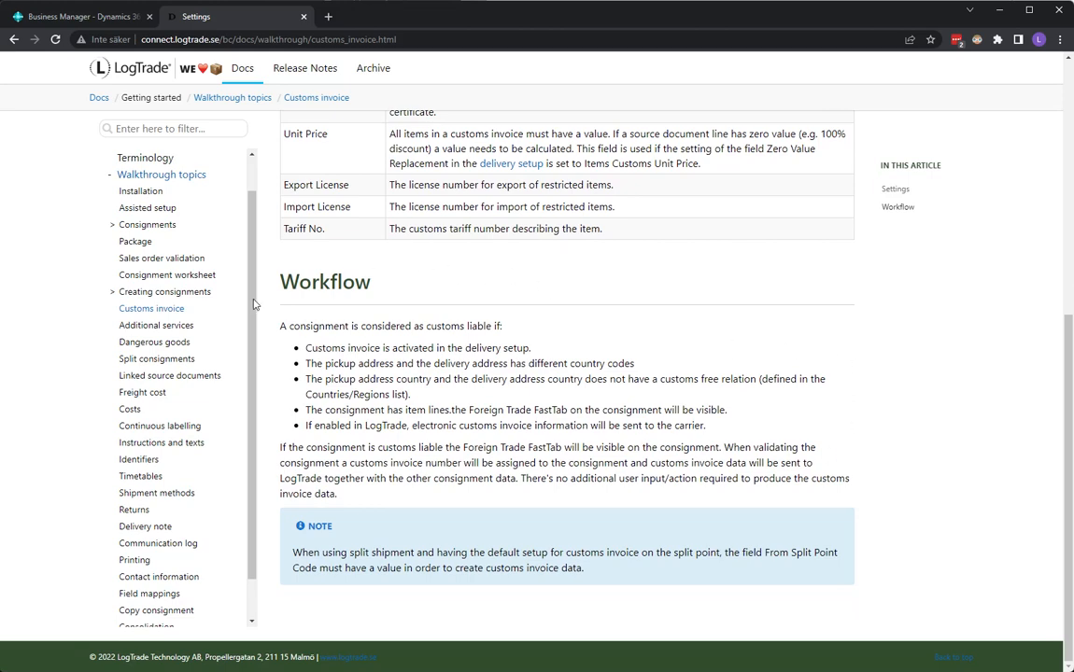
{"action": "scroll", "coordinate": [711, 320], "scroll_direction": "up", "scroll_amount": 5}
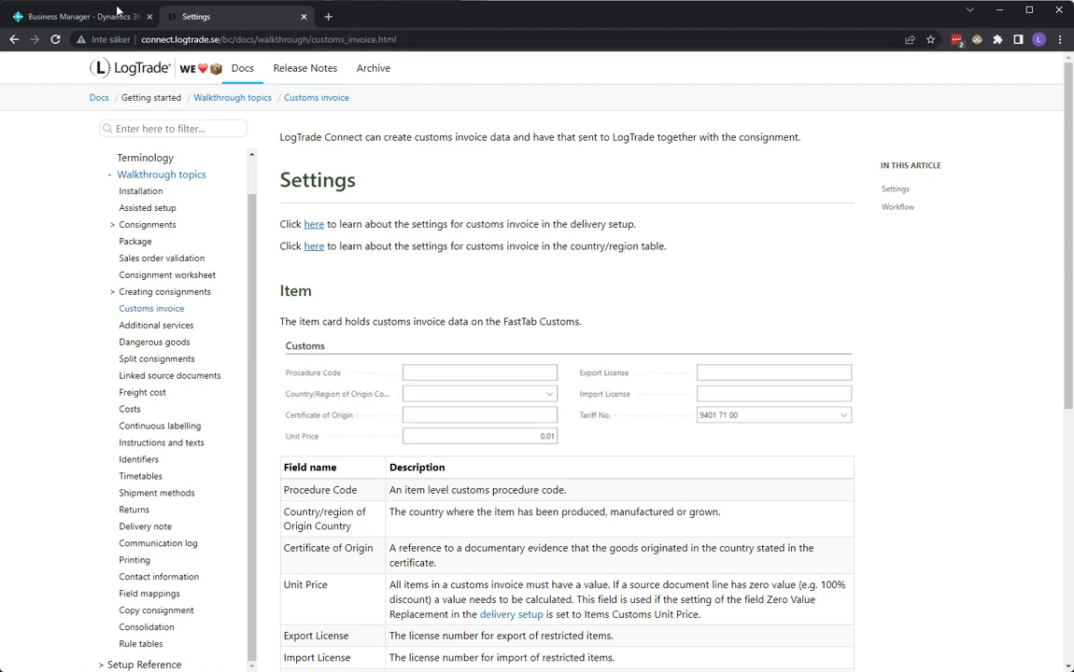
- Switch to Business Central and create a new sales order for the customer Clarion Hotel Oslo
{"action": "left_click", "coordinate": [68, 18]}
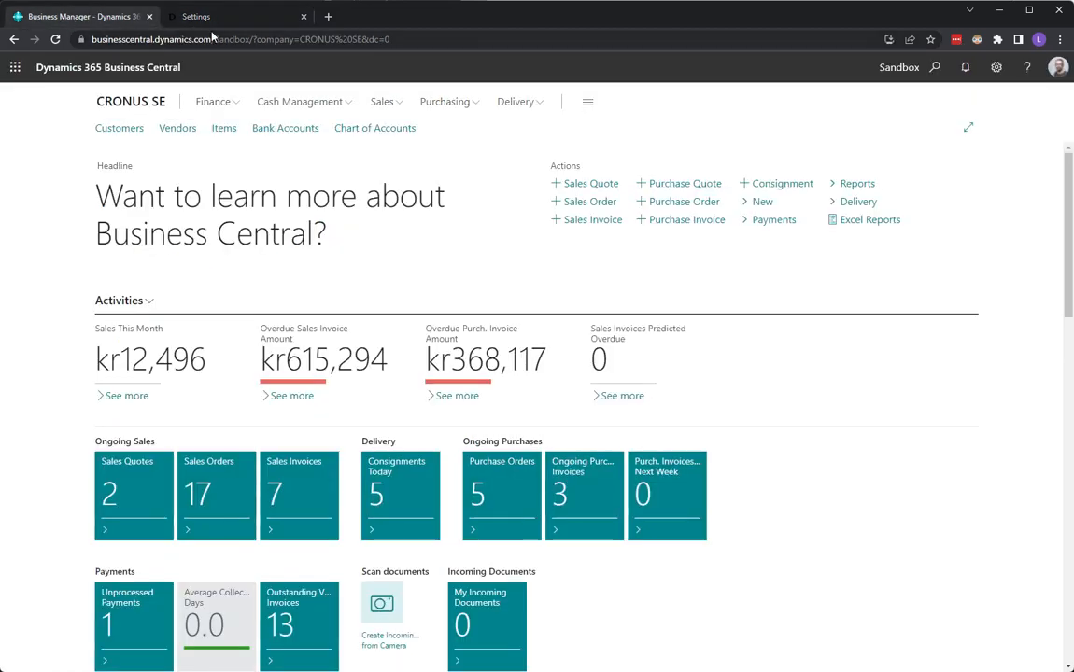
{"action": "left_click", "coordinate": [589, 203]}
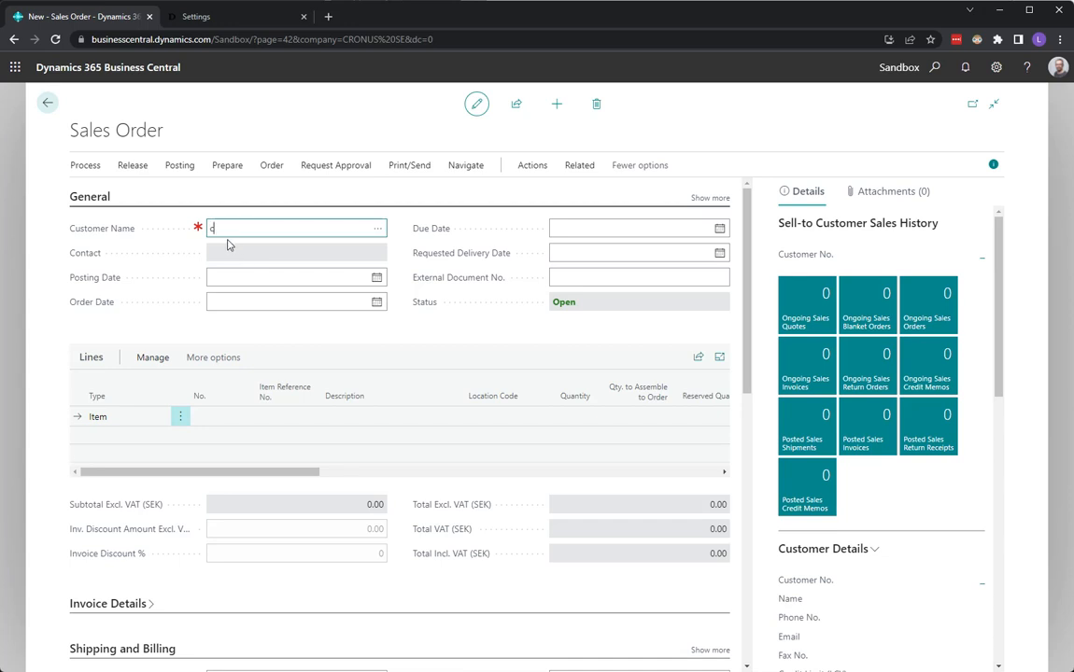
{"action": "key", "text": "Tab"}
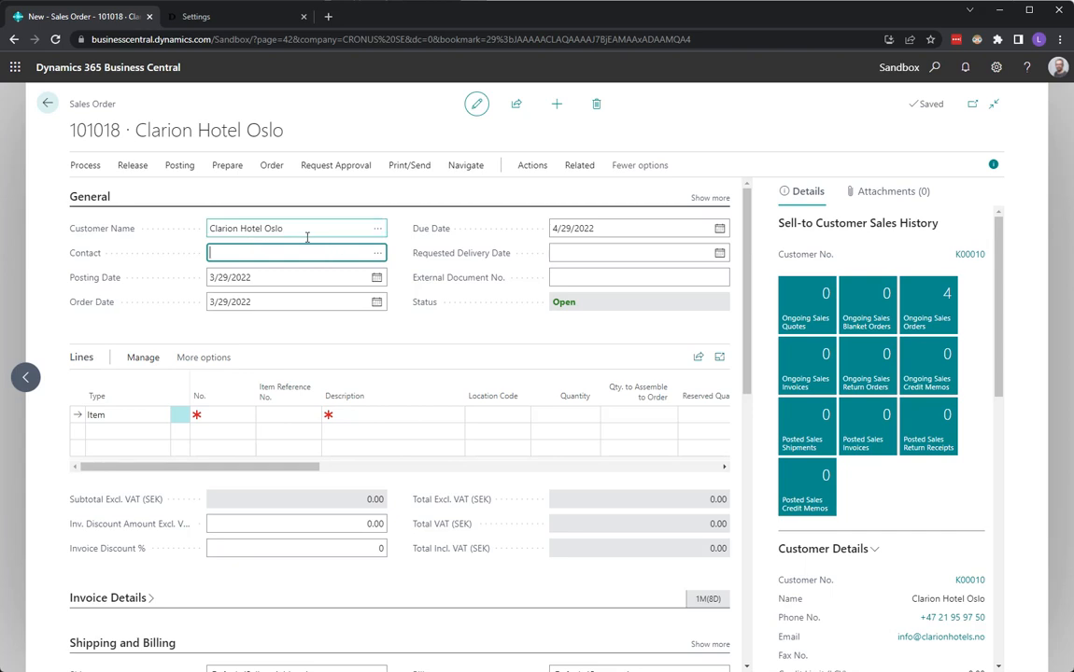
- Find the Countries/Regions list through search and look through its customs invoice and customs free columns
{"action": "left_click", "coordinate": [935, 67]}
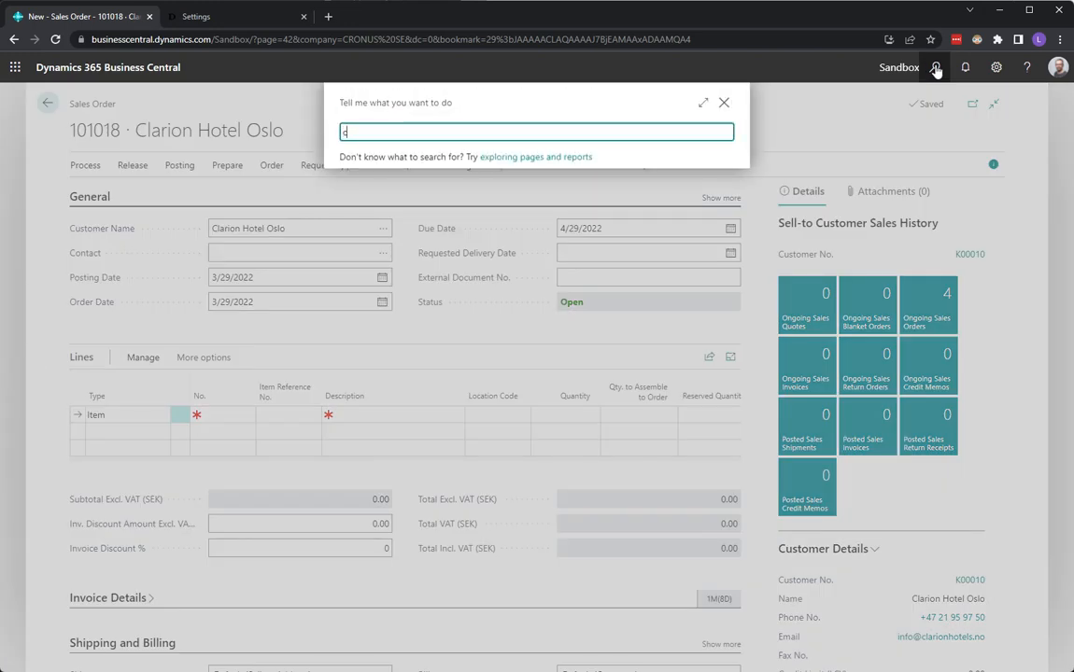
{"action": "type", "text": "countr"}
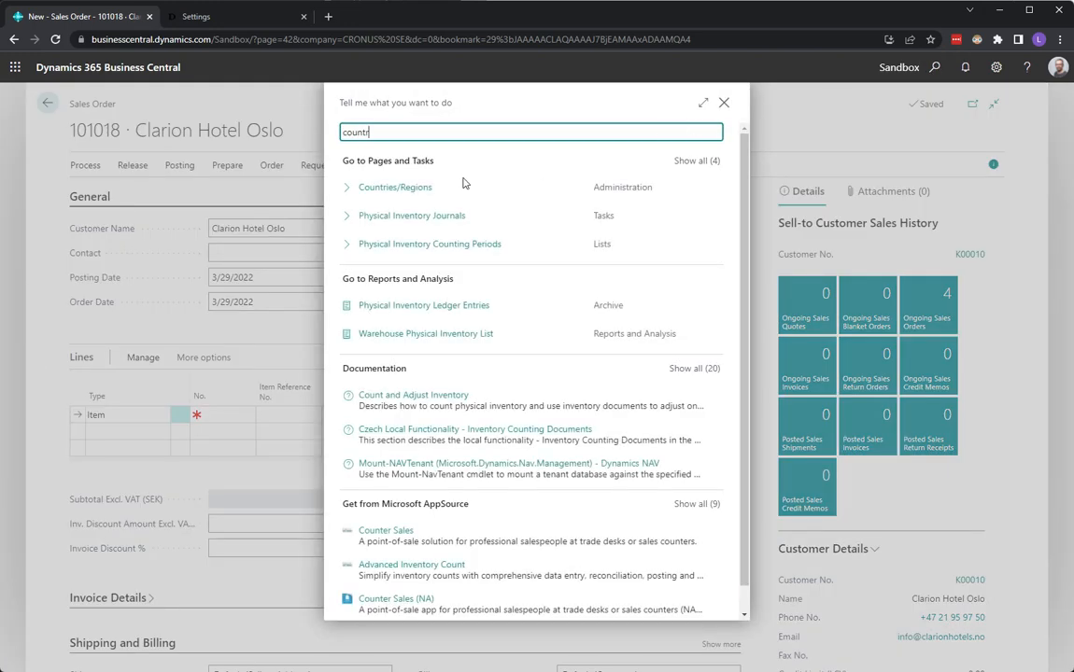
{"action": "left_click", "coordinate": [407, 185]}
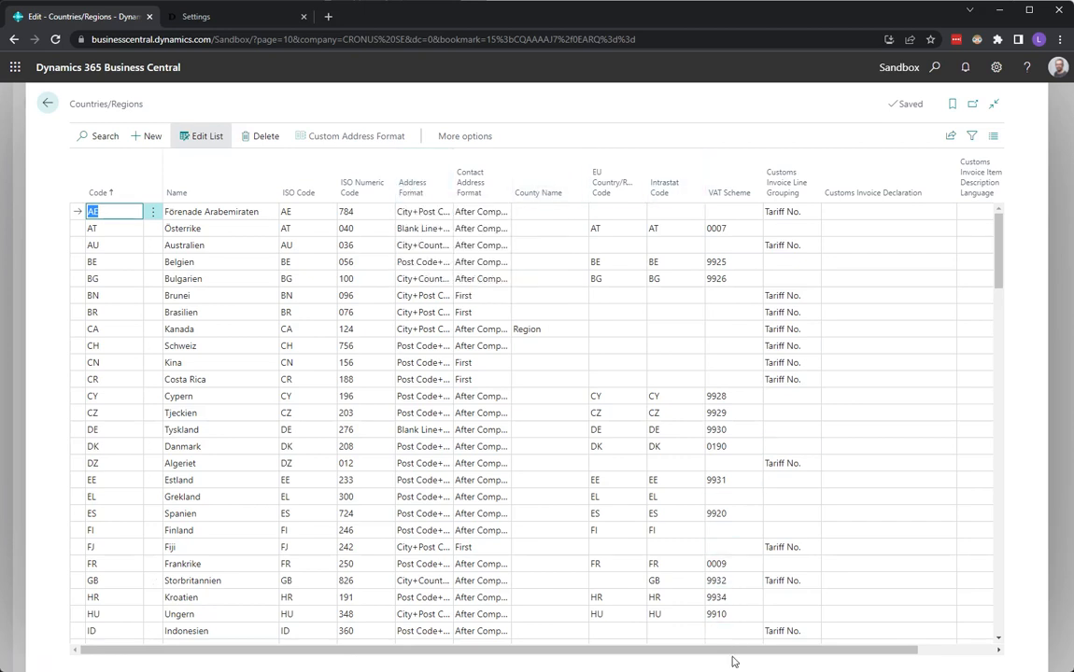
{"action": "left_click_drag", "start_coordinate": [736, 649], "coordinate": [824, 651]}
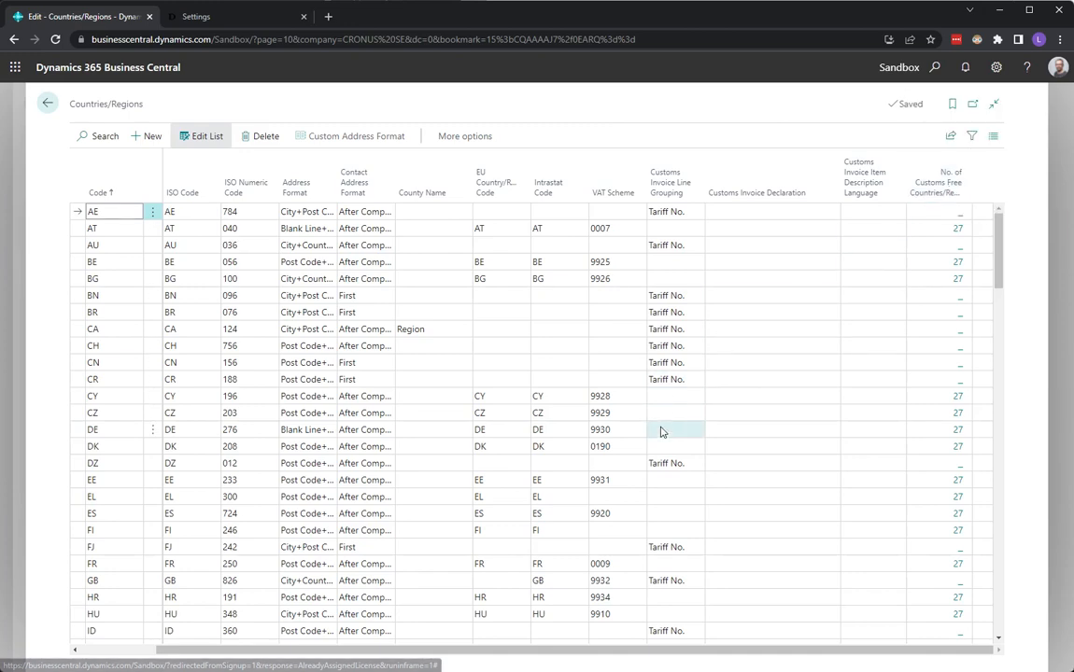
{"action": "scroll", "coordinate": [658, 428], "scroll_direction": "down", "scroll_amount": 8}
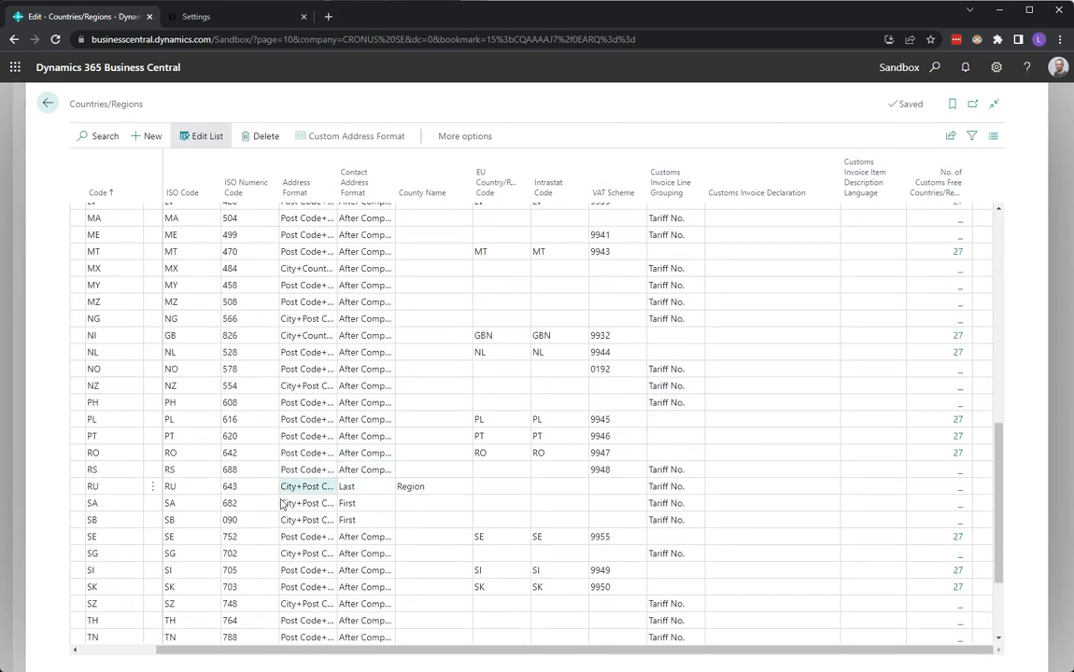
- Check which customs free countries/regions are defined for country code SE, and return to the country list
{"action": "left_click", "coordinate": [106, 539]}
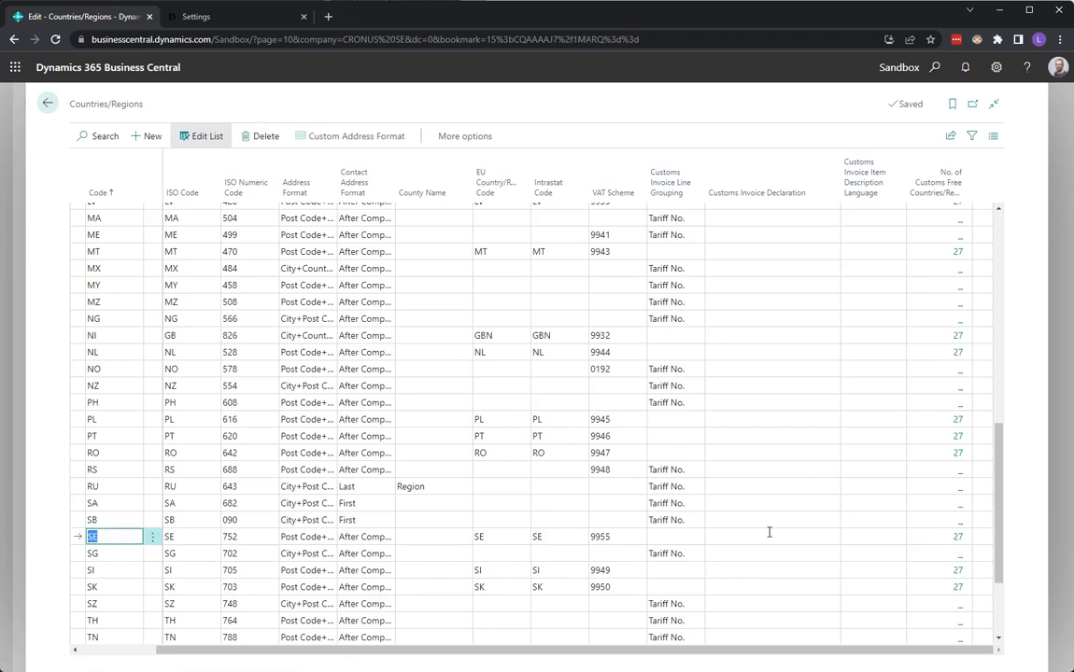
{"action": "left_click", "coordinate": [959, 539]}
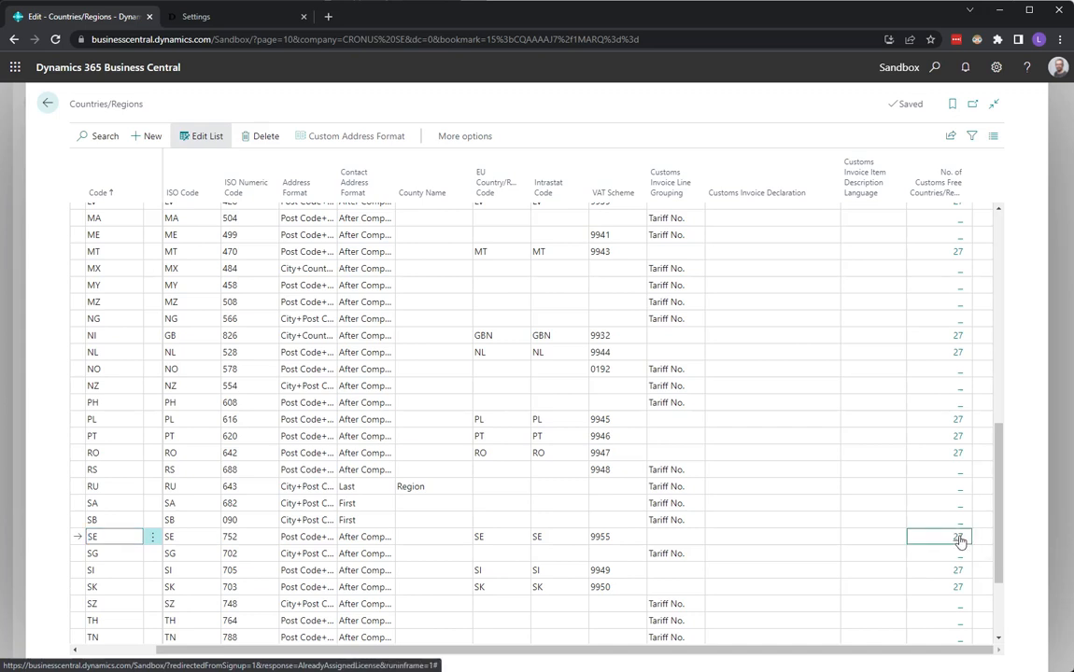
{"action": "scroll", "coordinate": [362, 388], "scroll_direction": "down", "scroll_amount": 1}
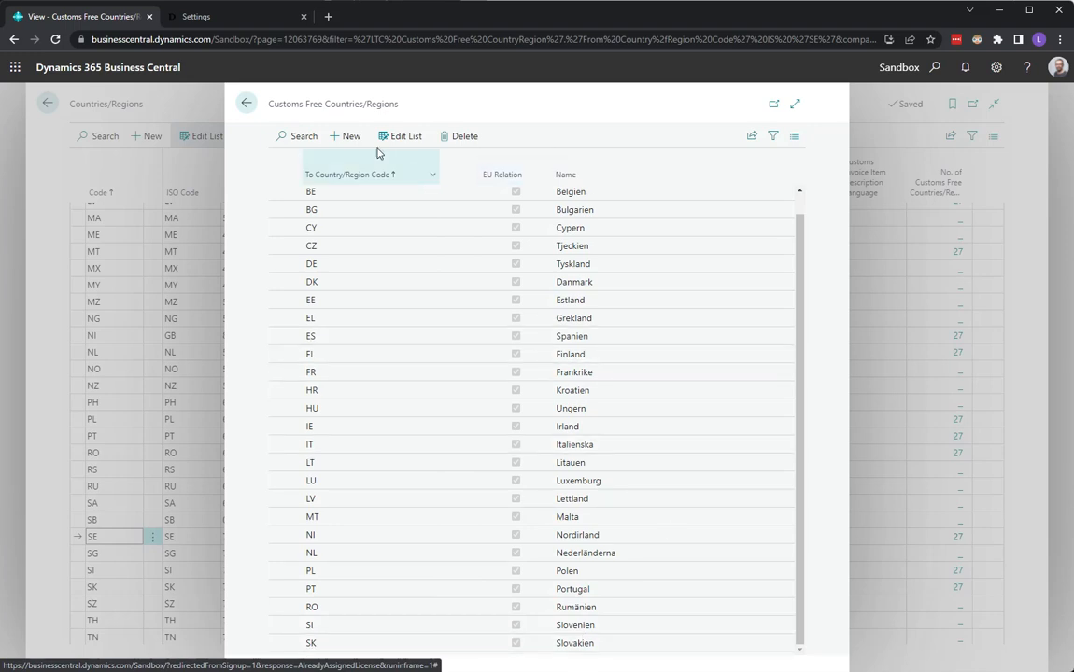
{"action": "left_click", "coordinate": [248, 105]}
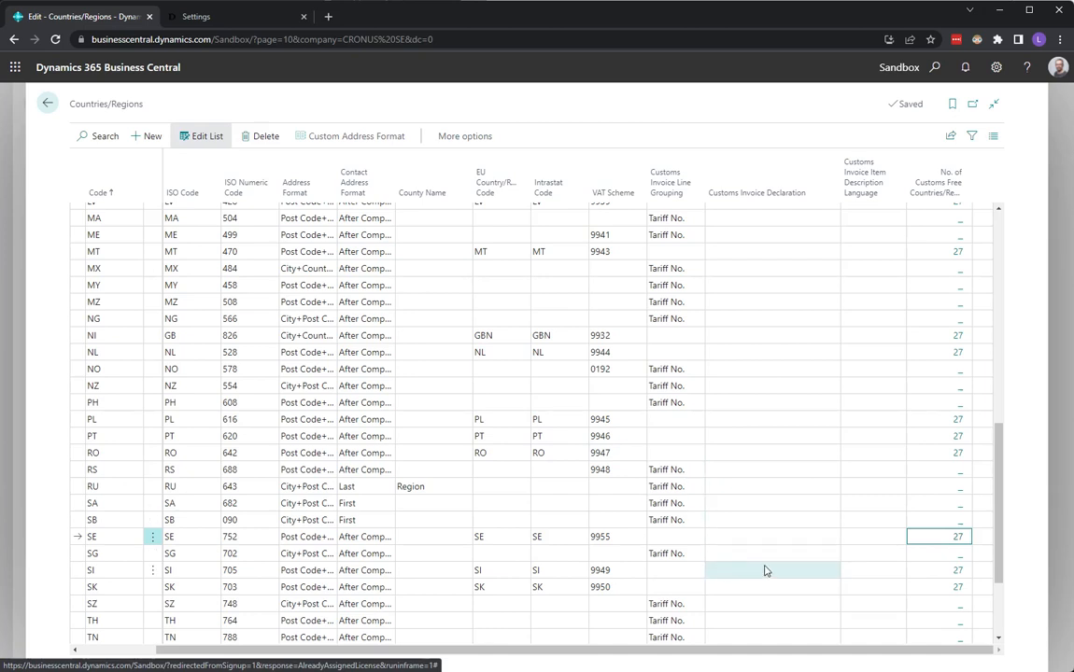
- Review NO's customs invoice line grouping, declaration and item description language fields, and return to the sales order
{"action": "left_click", "coordinate": [96, 371]}
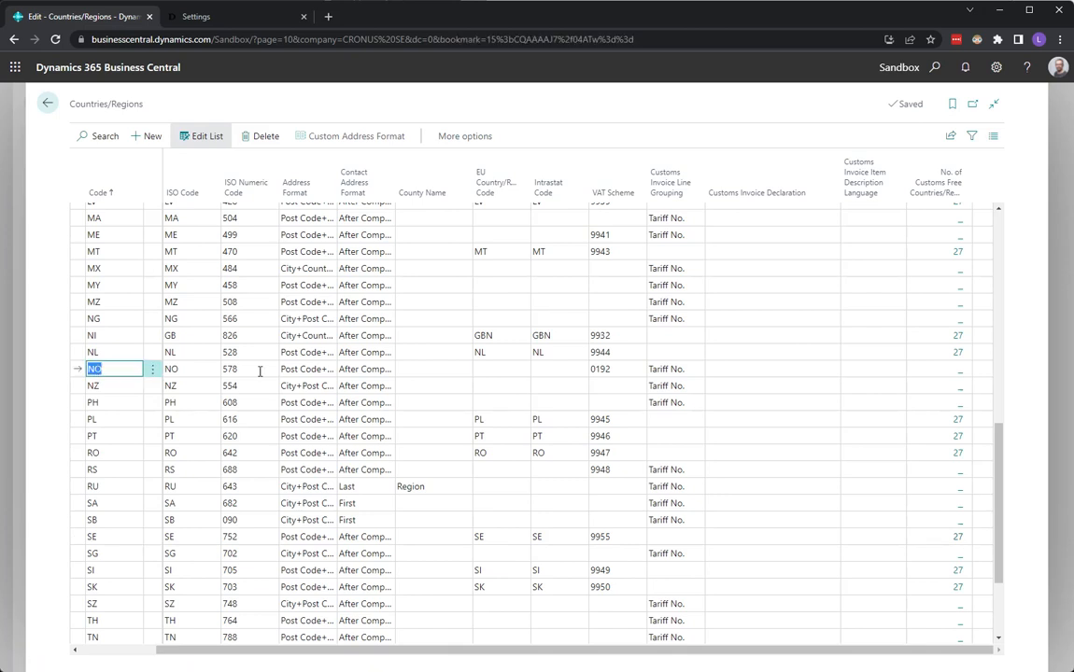
{"action": "left_click", "coordinate": [671, 371]}
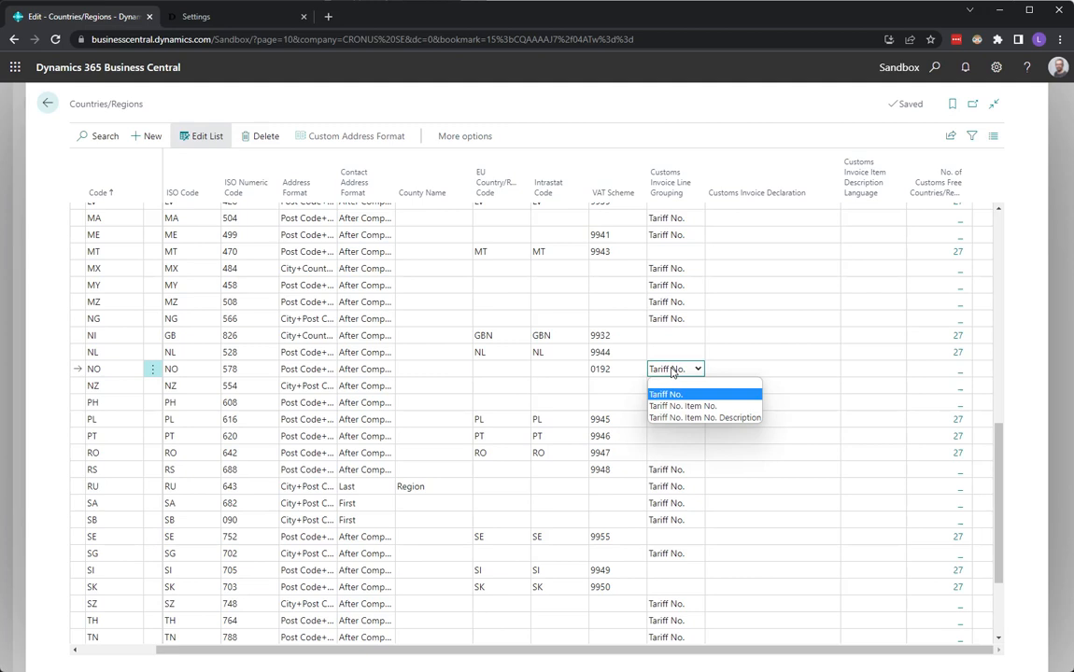
{"action": "left_click", "coordinate": [789, 370]}
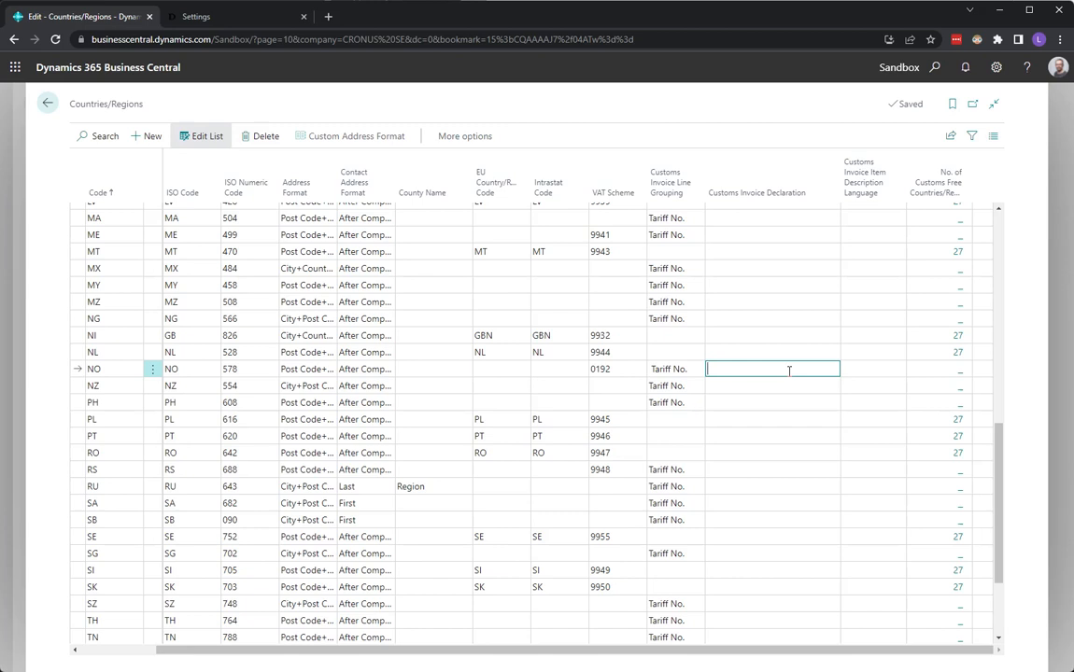
{"action": "left_click", "coordinate": [866, 371]}
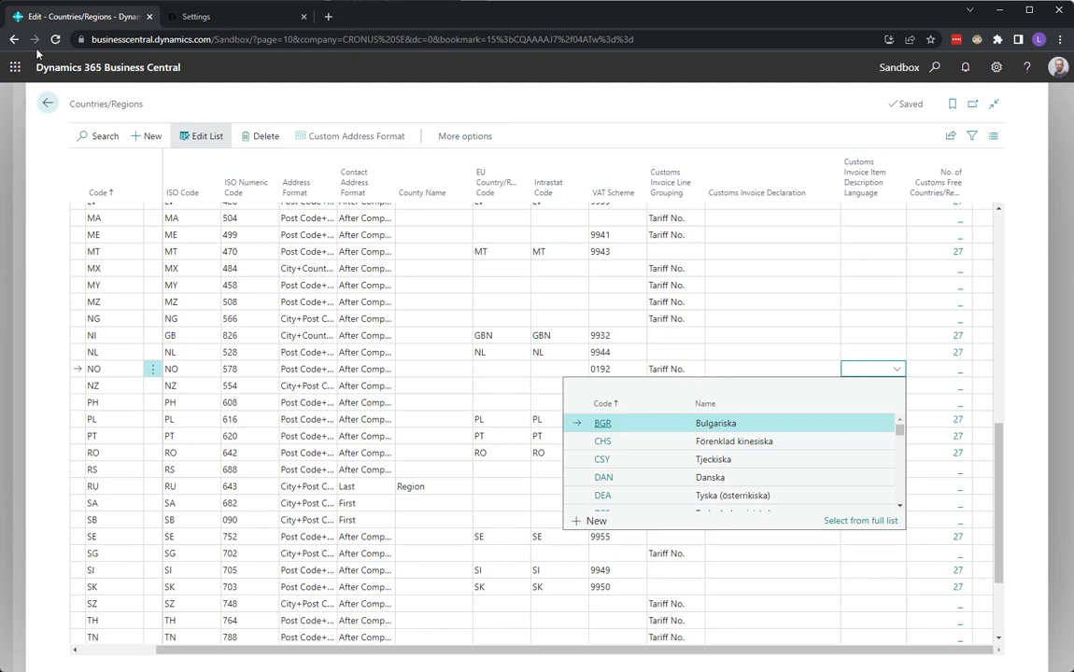
{"action": "left_click", "coordinate": [47, 102]}
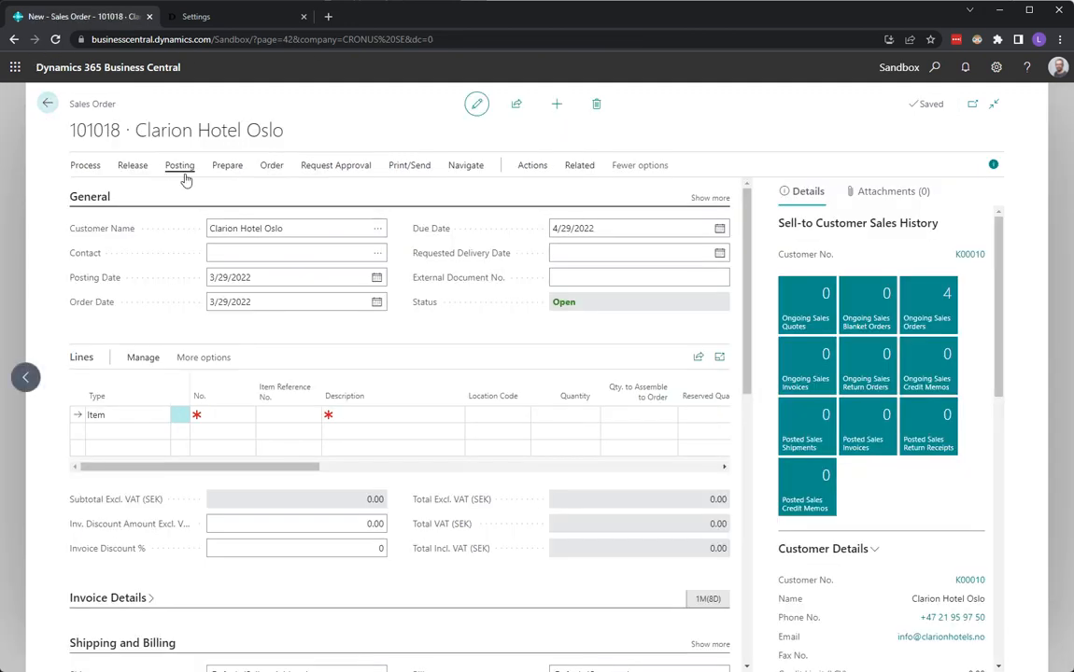
- Add item 1896-S ATEN Skrivbord to the first sales order line with a quantity of 1
{"action": "left_click", "coordinate": [215, 415]}
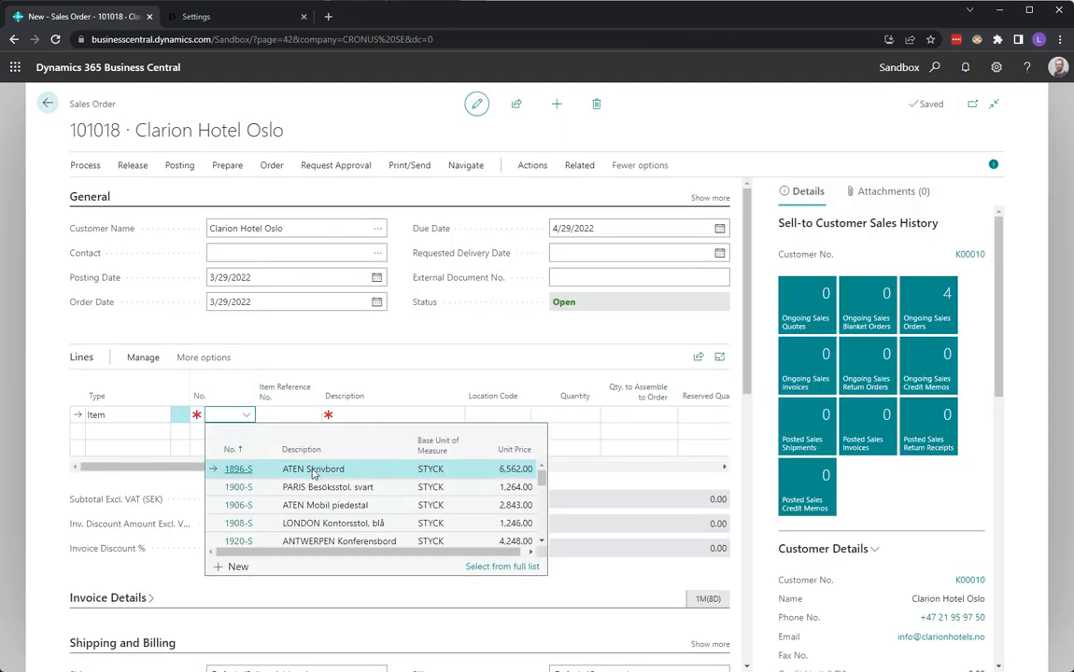
{"action": "left_click", "coordinate": [363, 469]}
{"action": "key", "text": "Tab"}
{"action": "key", "text": "Tab"}
{"action": "key", "text": "Tab"}
{"action": "key", "text": "Tab"}
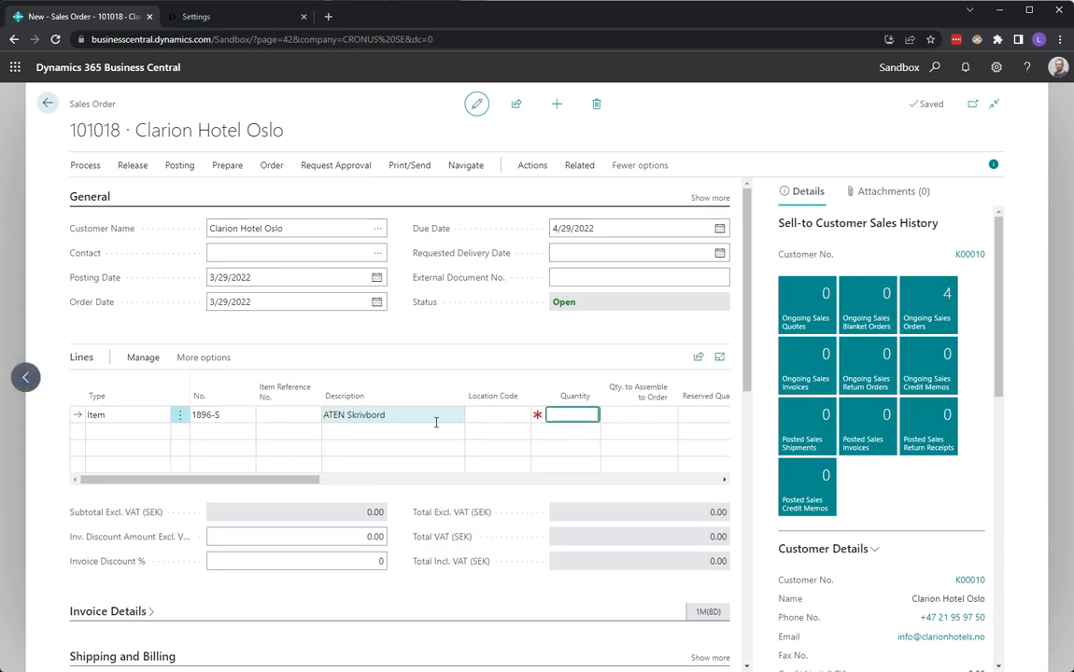
{"action": "key", "text": "Tab"}
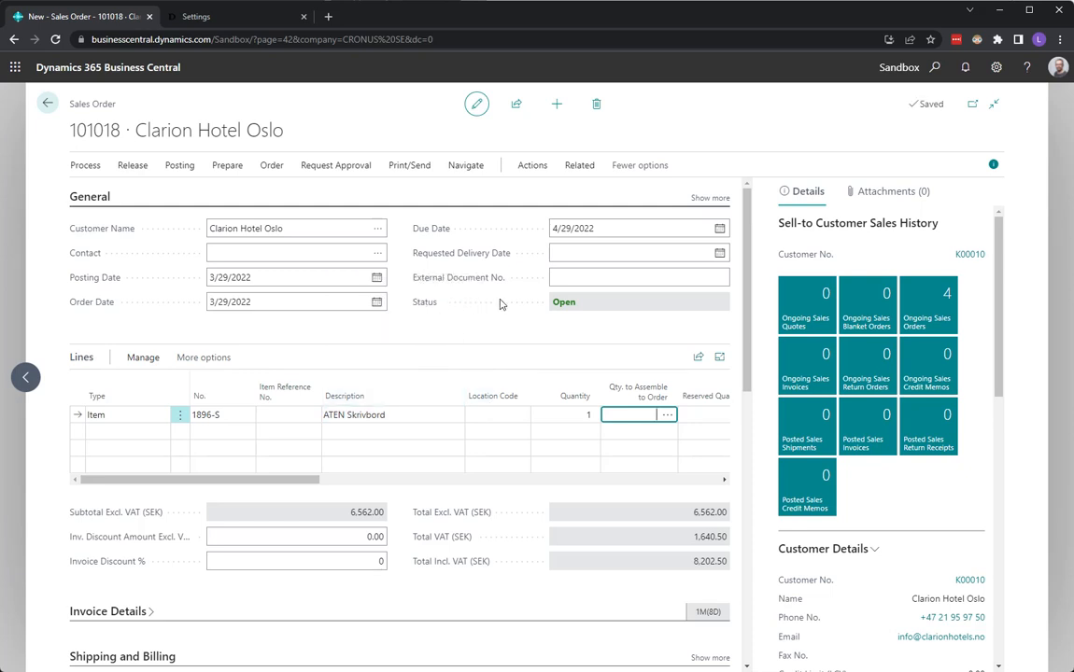
- Open the full shipment methods list from the order's shipment method code and view the terms of delivery relations for DAF
{"action": "scroll", "coordinate": [501, 351], "scroll_direction": "down", "scroll_amount": 6}
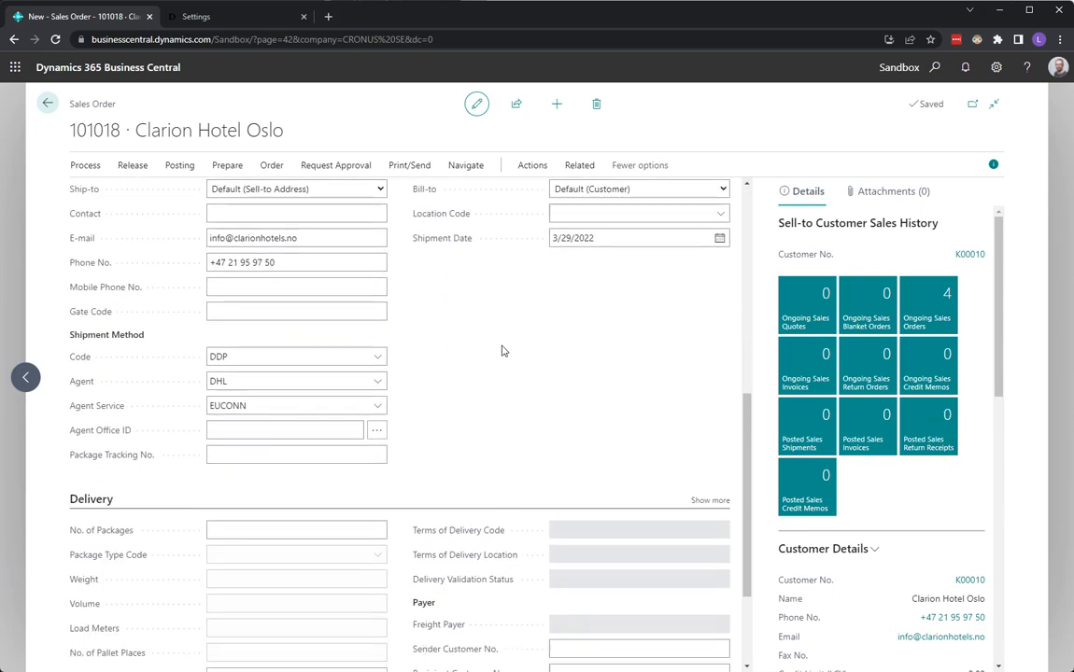
{"action": "scroll", "coordinate": [185, 251], "scroll_direction": "down", "scroll_amount": 1}
{"action": "left_click", "coordinate": [245, 208]}
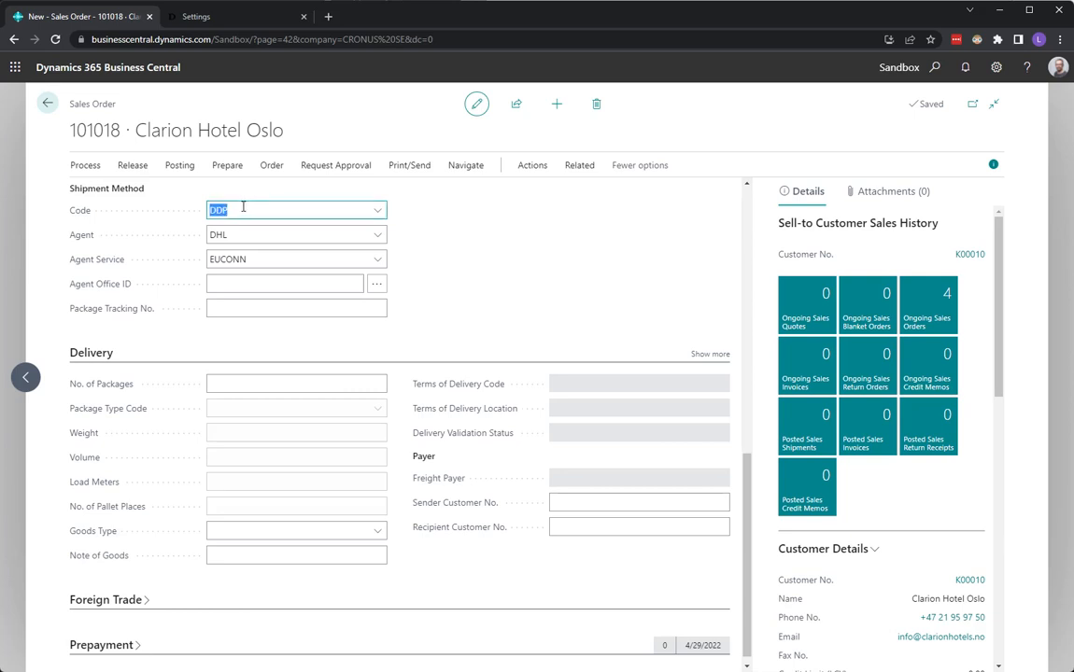
{"action": "left_click", "coordinate": [378, 211]}
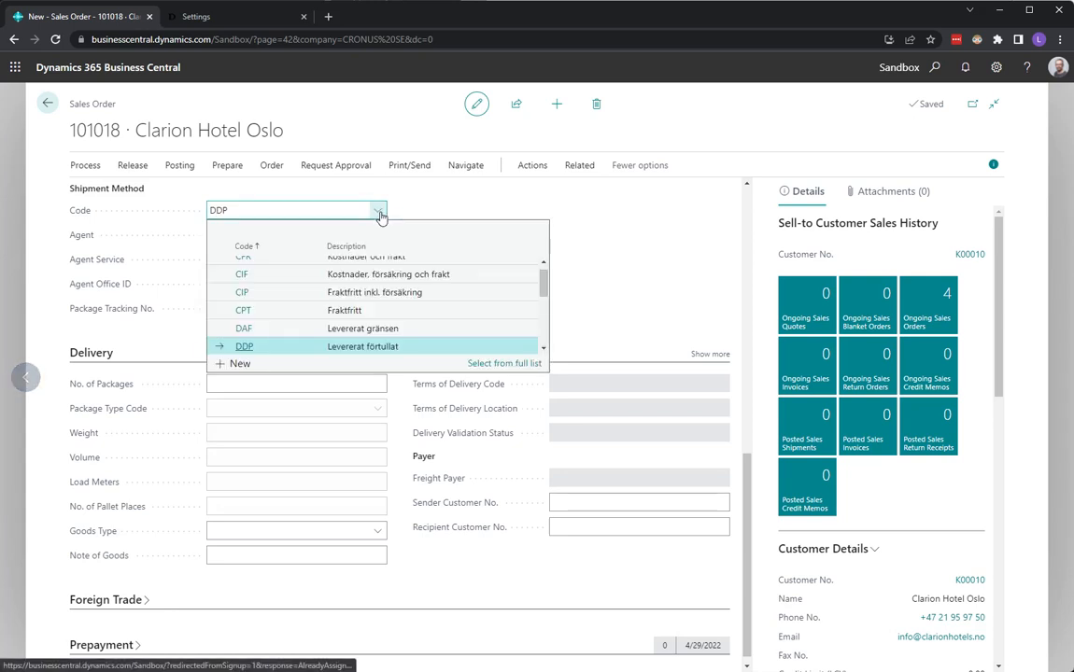
{"action": "left_click", "coordinate": [495, 366]}
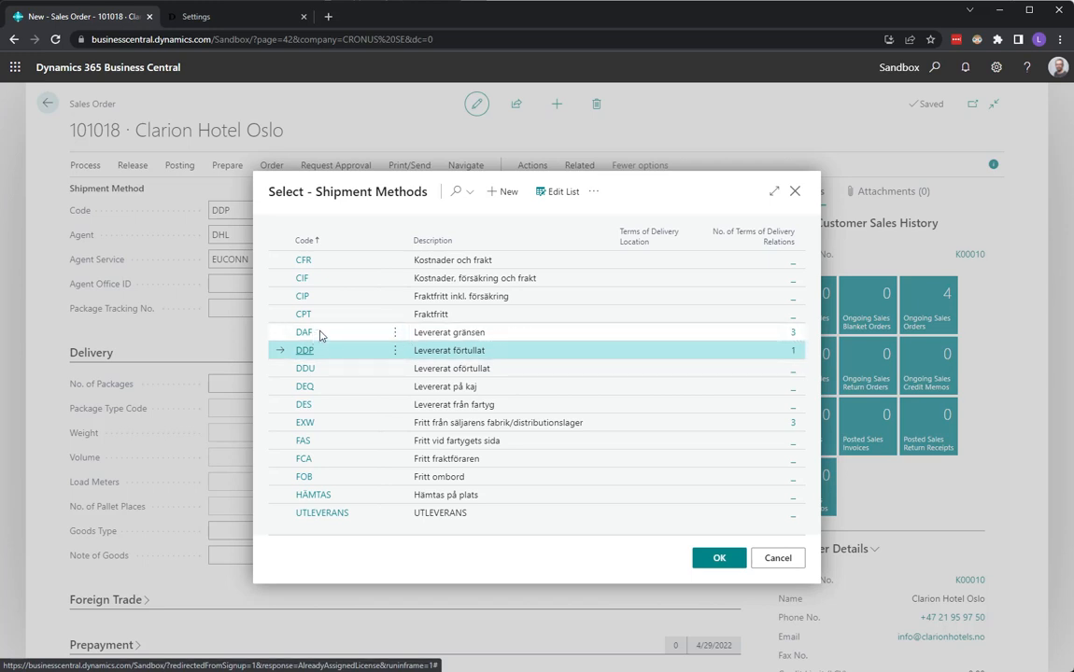
{"action": "left_click", "coordinate": [774, 336]}
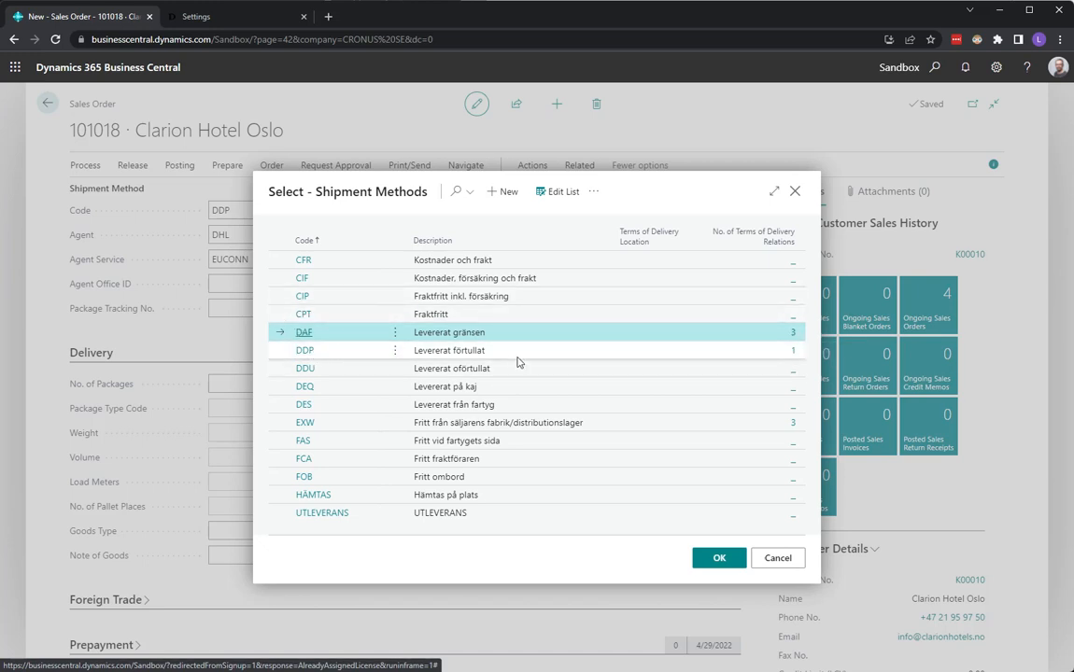
{"action": "left_click", "coordinate": [793, 334]}
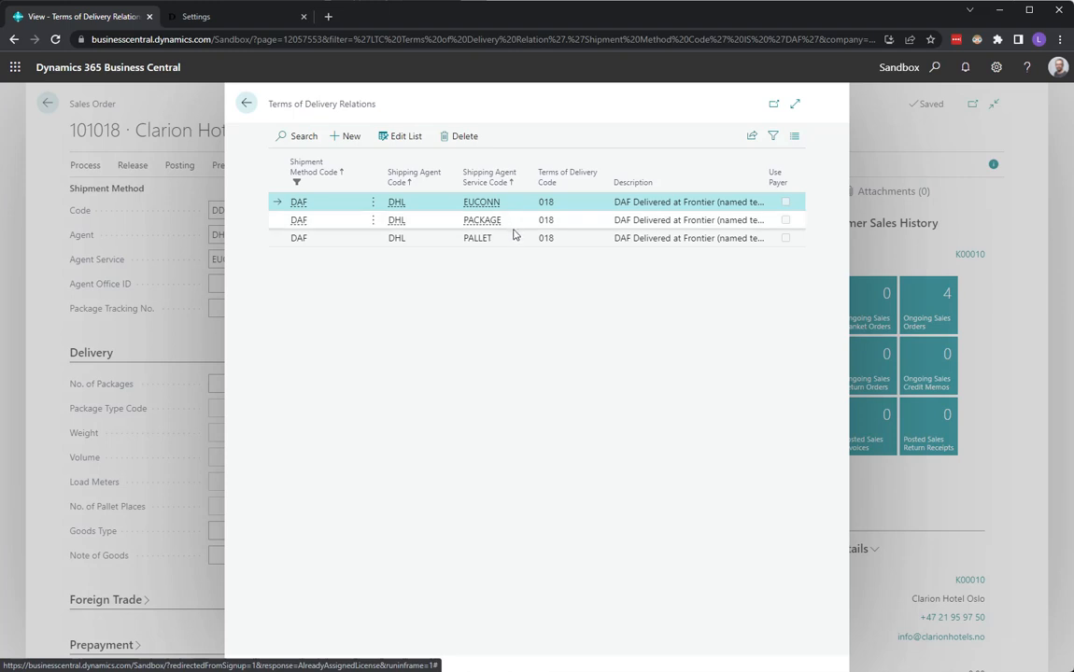
- Inspect the allowable terms of delivery for DAF with DHL EUCONN, and return to the order's shipment agent without changing anything
{"action": "left_click", "coordinate": [404, 137]}
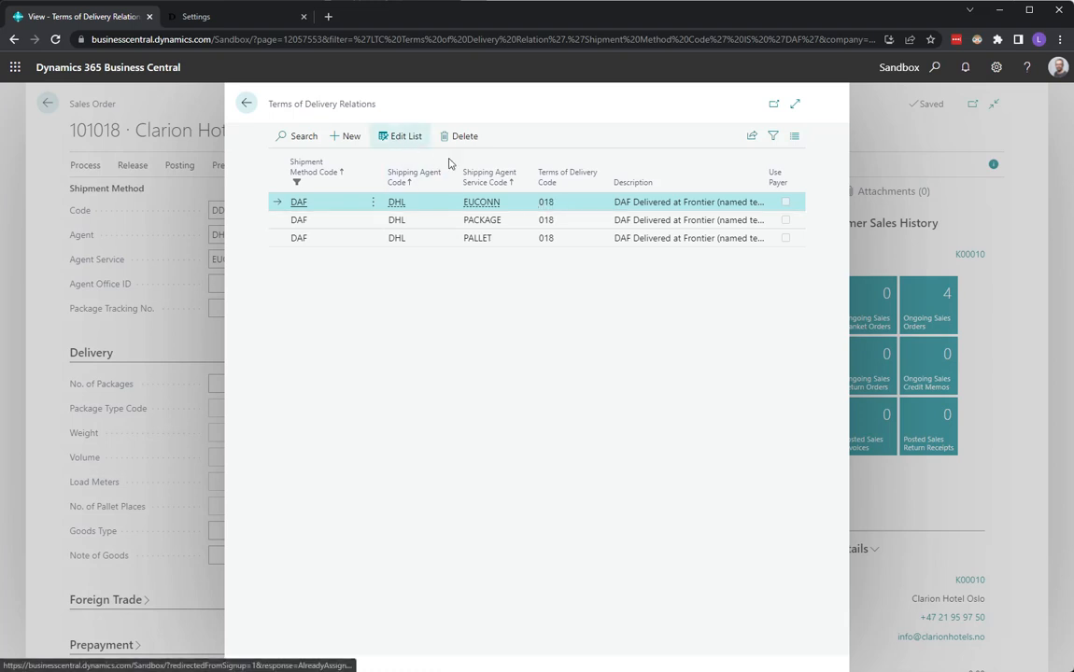
{"action": "left_click", "coordinate": [600, 202]}
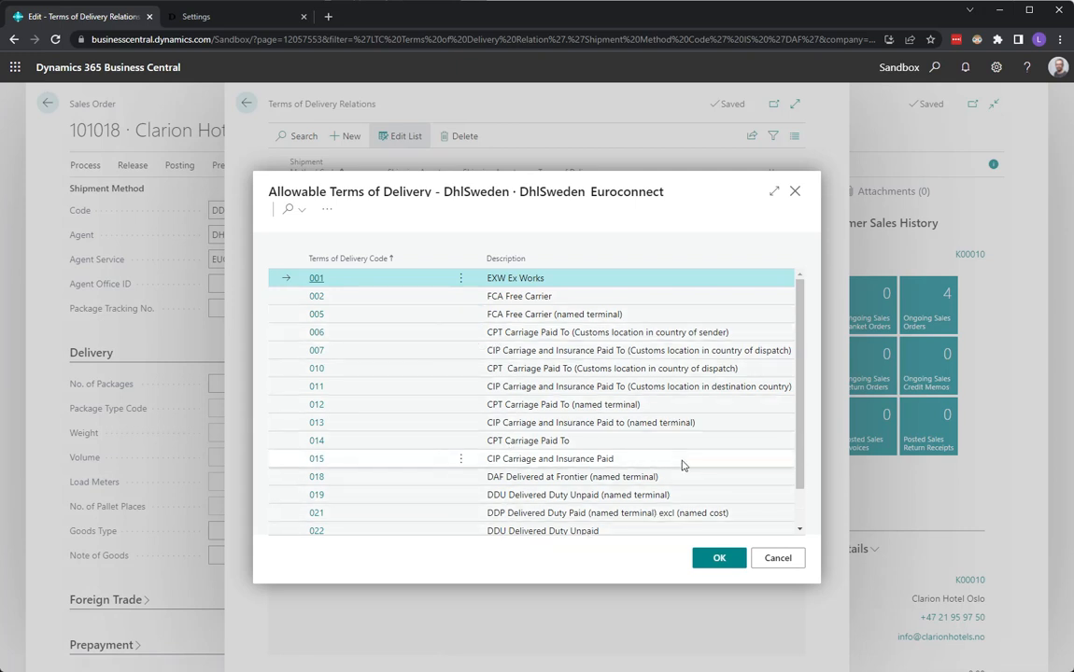
{"action": "left_click", "coordinate": [796, 195]}
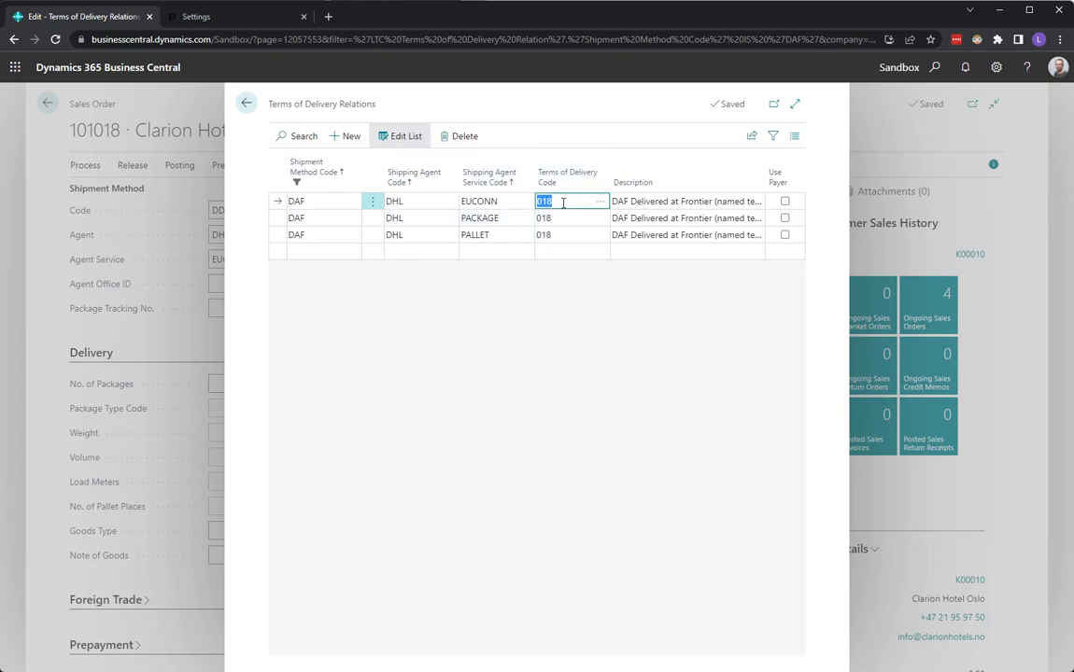
{"action": "left_click", "coordinate": [246, 105]}
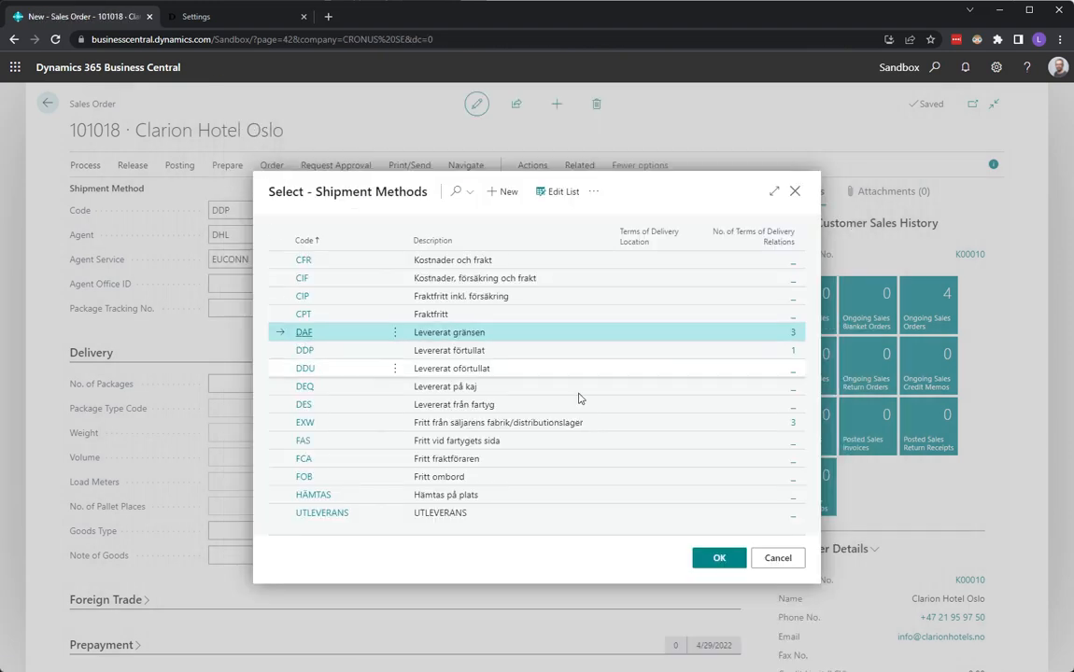
{"action": "left_click", "coordinate": [776, 557]}
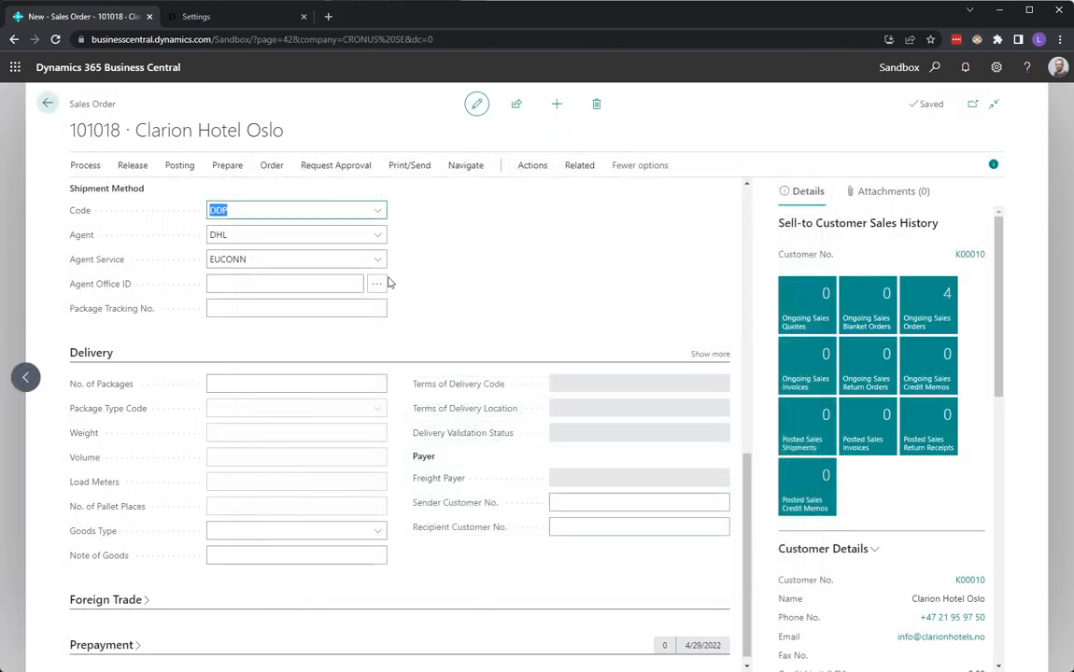
{"action": "left_click", "coordinate": [293, 242]}
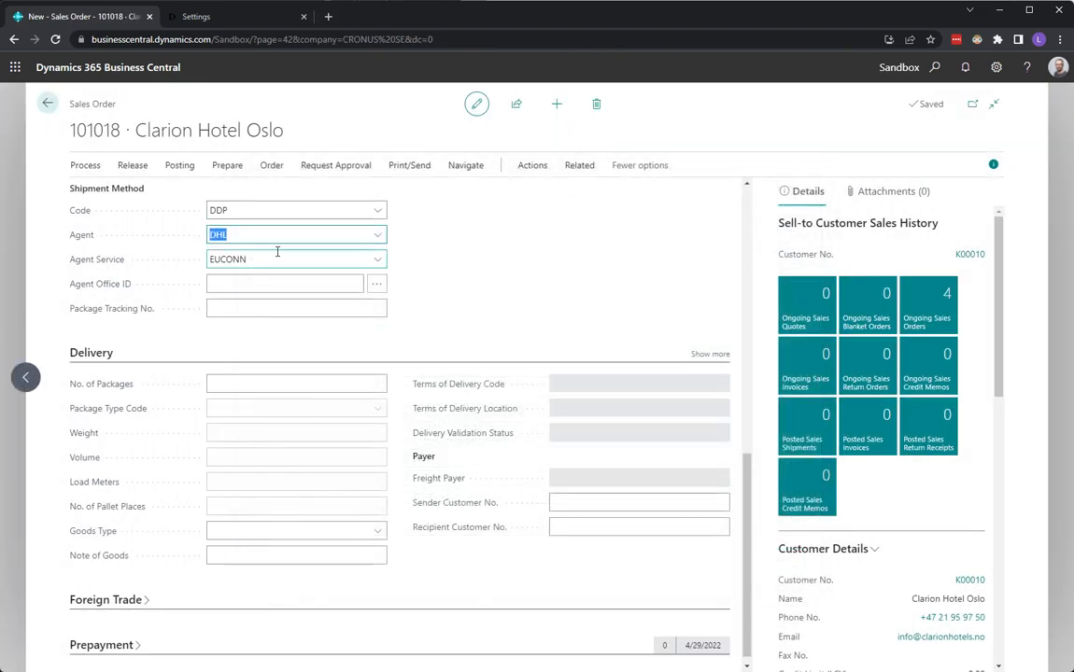
- Create a consignment from the Clarion Hotel Oslo sales order, keeping DHL and EUCONN as agent and service
{"action": "left_click", "coordinate": [264, 259]}
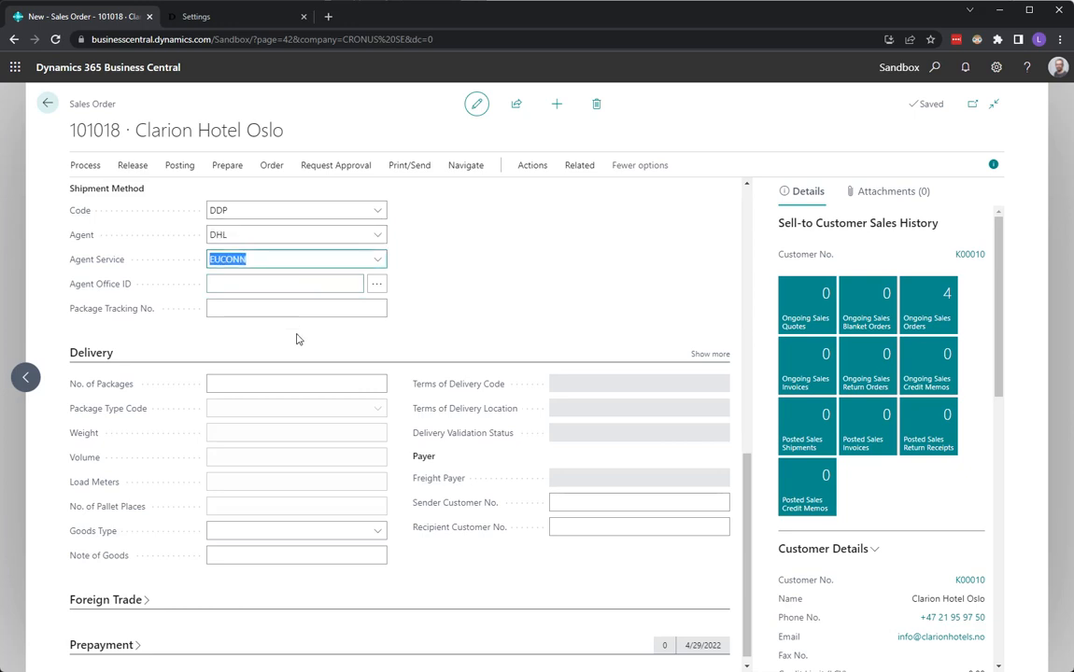
{"action": "scroll", "coordinate": [296, 339], "scroll_direction": "up", "scroll_amount": 10}
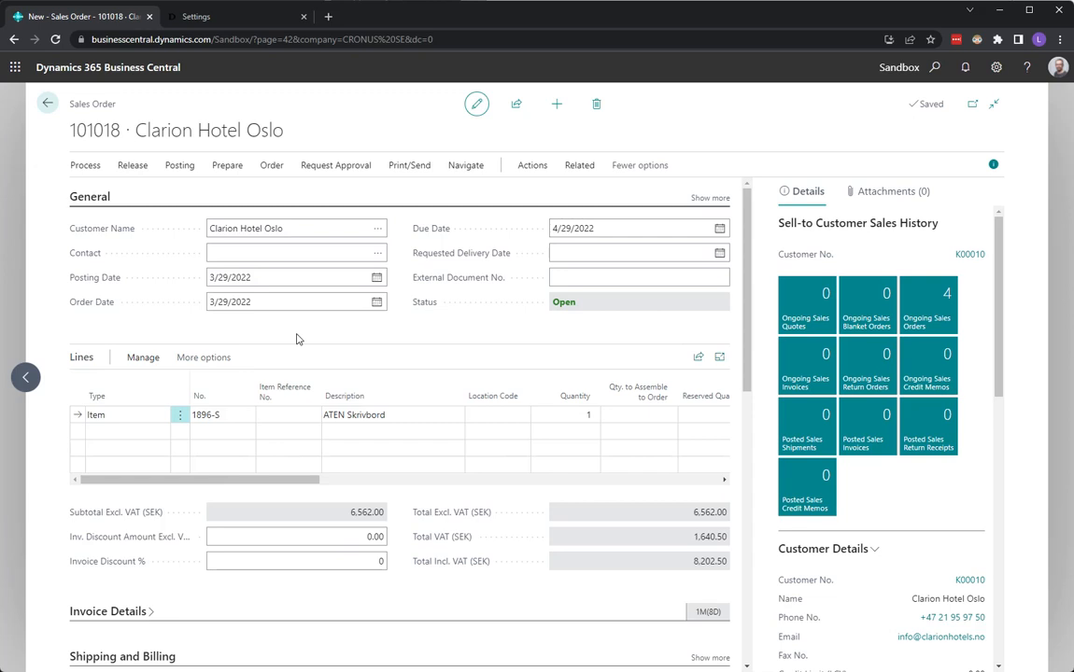
{"action": "left_click", "coordinate": [532, 166]}
{"action": "left_click", "coordinate": [717, 195]}
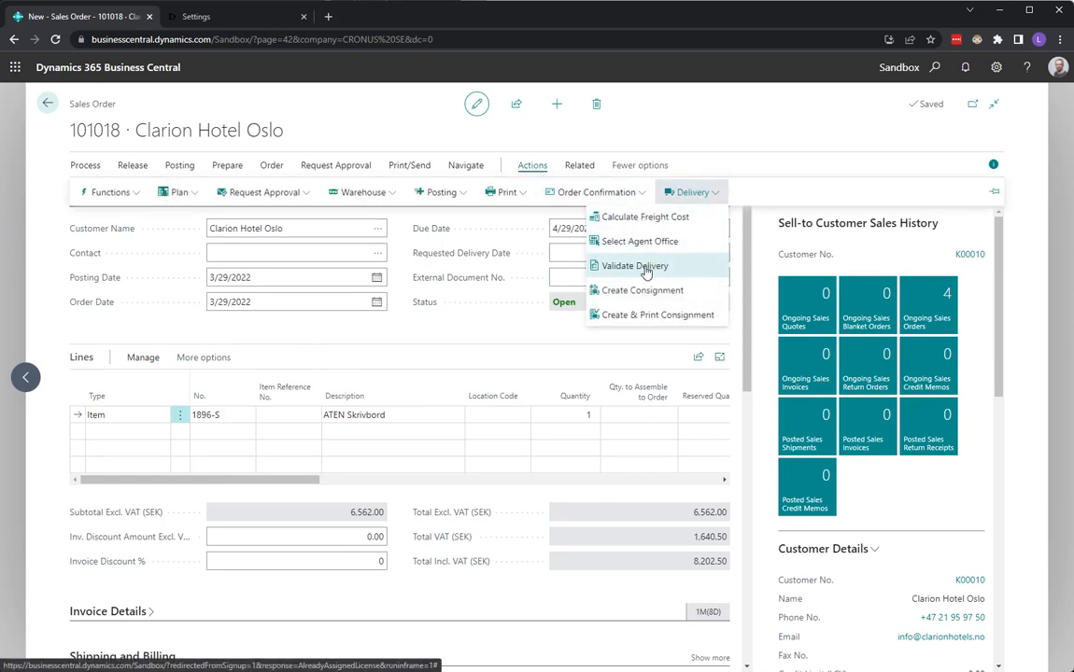
{"action": "left_click", "coordinate": [629, 294]}
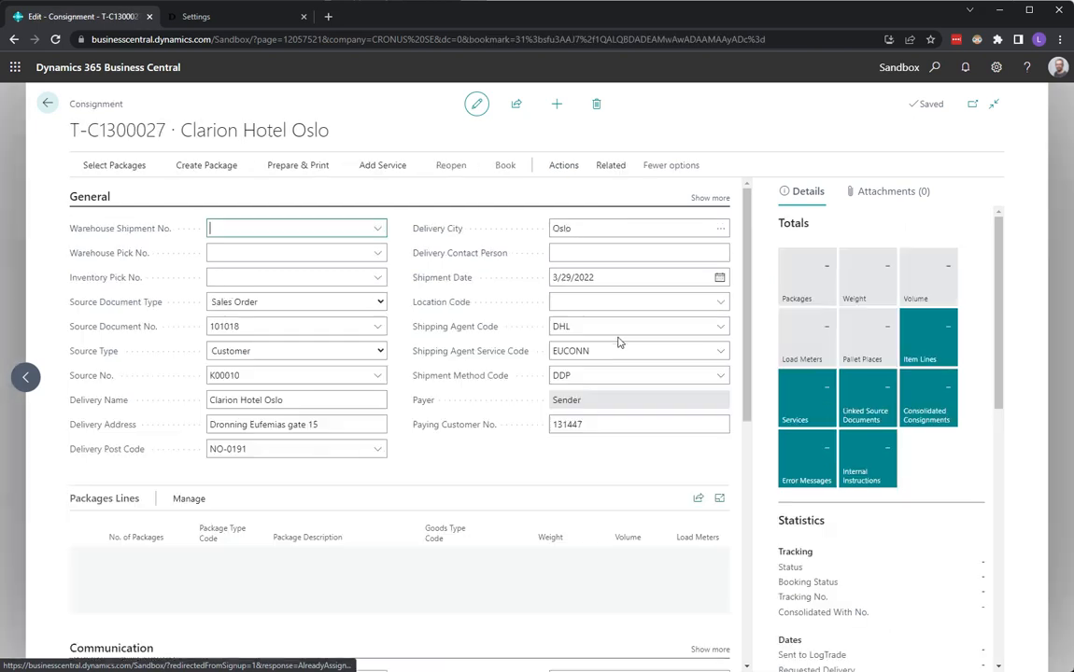
- Add a package line to the consignment with 1 package of type PALLET
{"action": "left_click", "coordinate": [127, 554]}
{"action": "key", "text": "Tab"}
{"action": "type", "text": "pal"}
{"action": "key", "text": "Tab"}
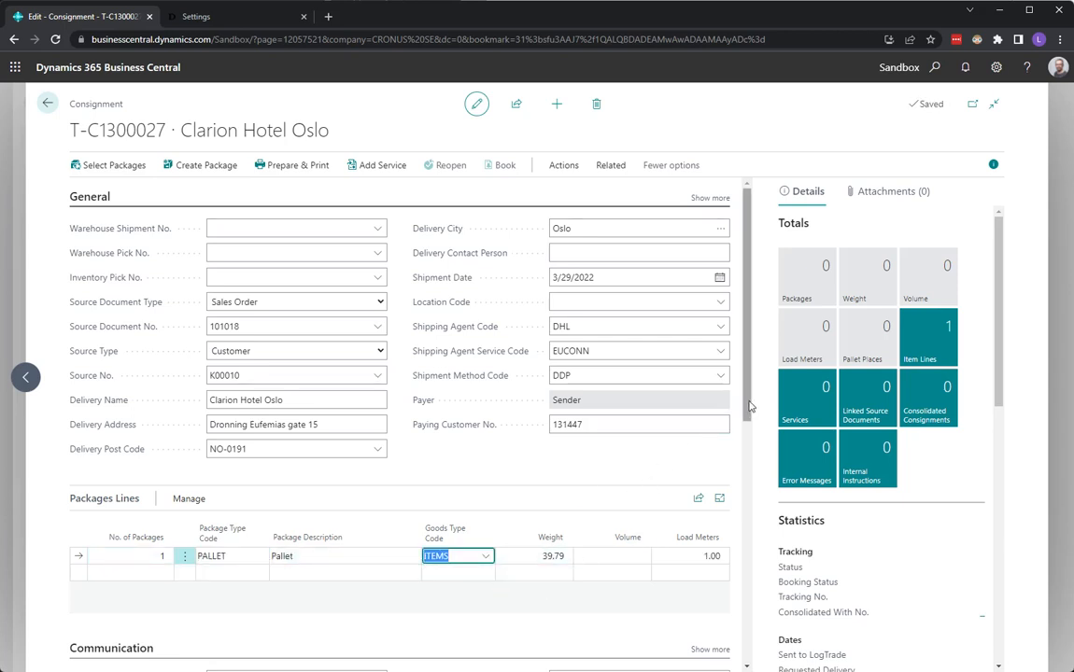
- Review the consignment's foreign trade fields and the customs invoice defaults and number series in Delivery Setup, and return to the consignment
{"action": "left_click_drag", "start_coordinate": [750, 406], "coordinate": [756, 648]}
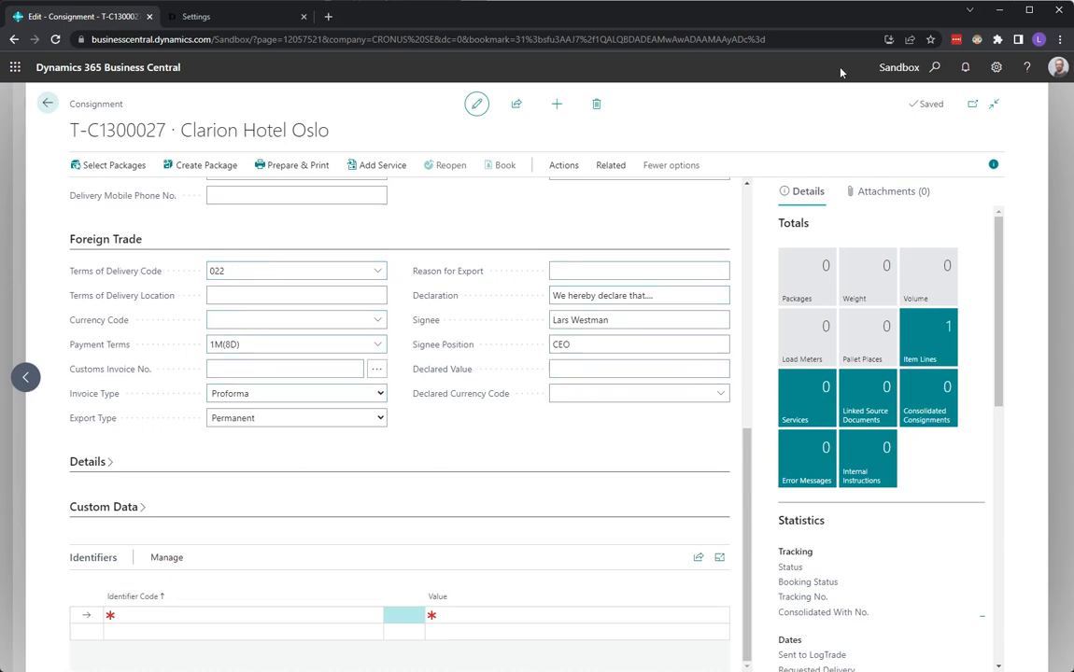
{"action": "left_click", "coordinate": [933, 68]}
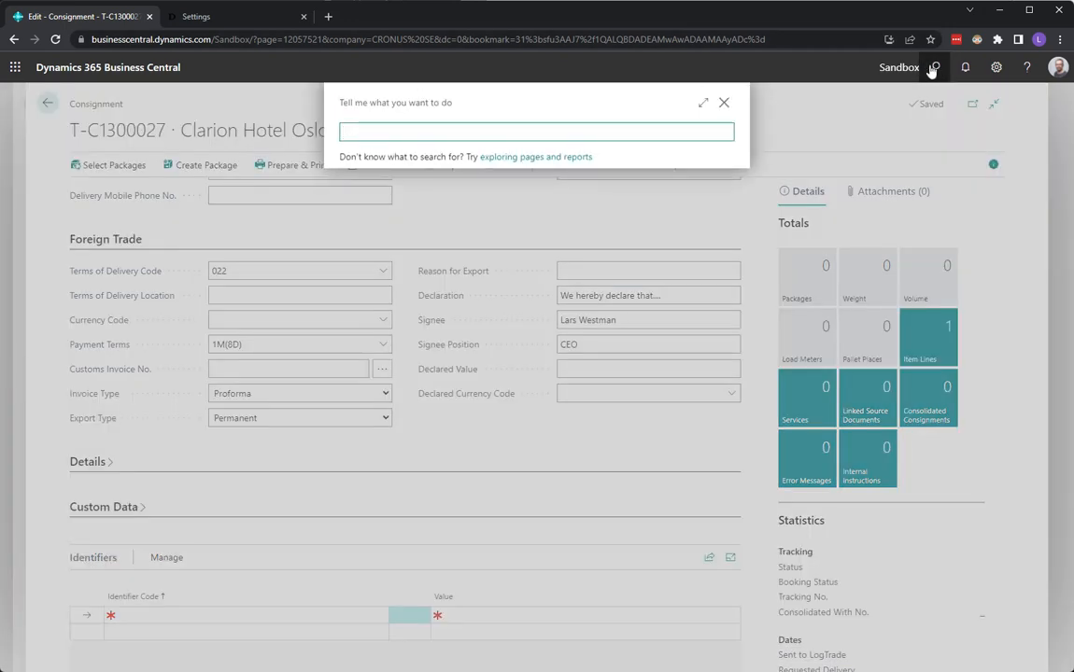
{"action": "type", "text": "delivery set"}
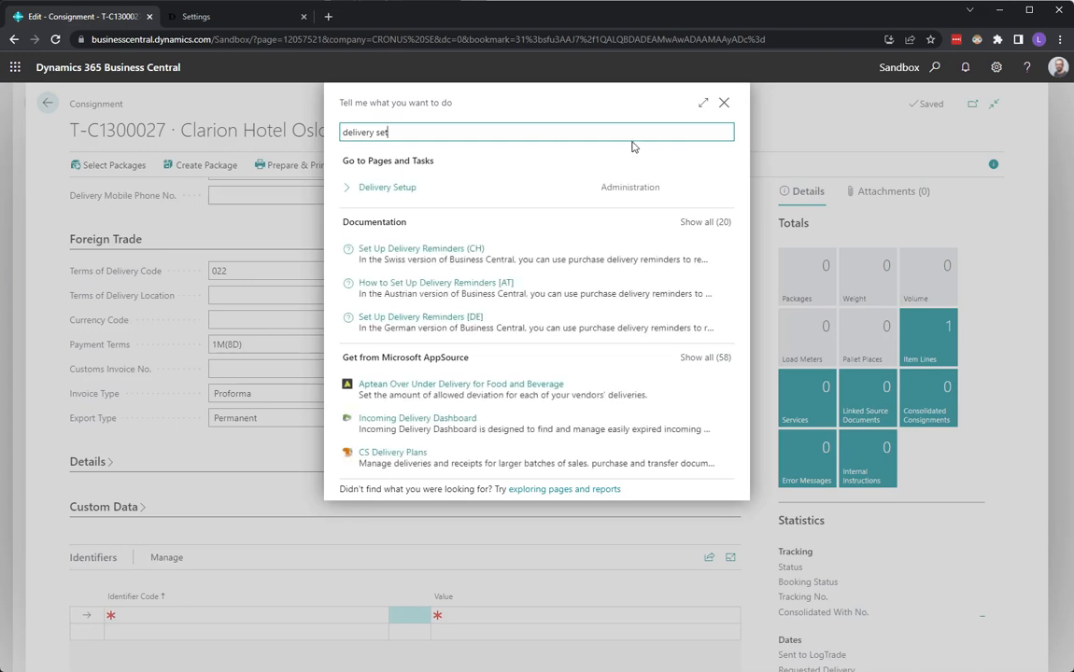
{"action": "left_click", "coordinate": [388, 184]}
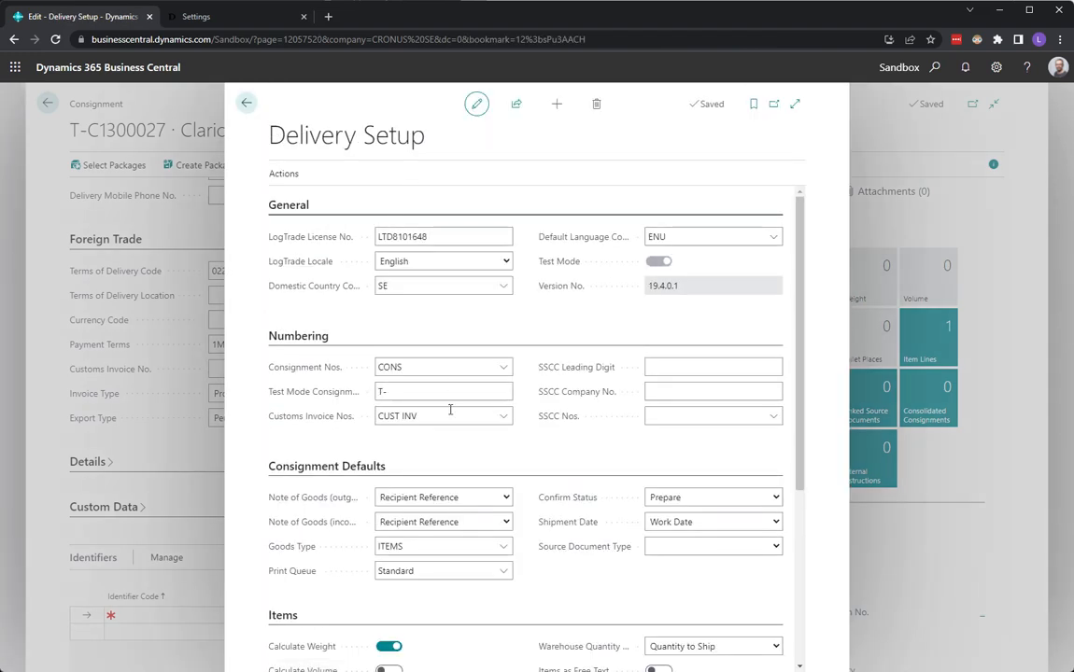
{"action": "scroll", "coordinate": [464, 493], "scroll_direction": "down", "scroll_amount": 3}
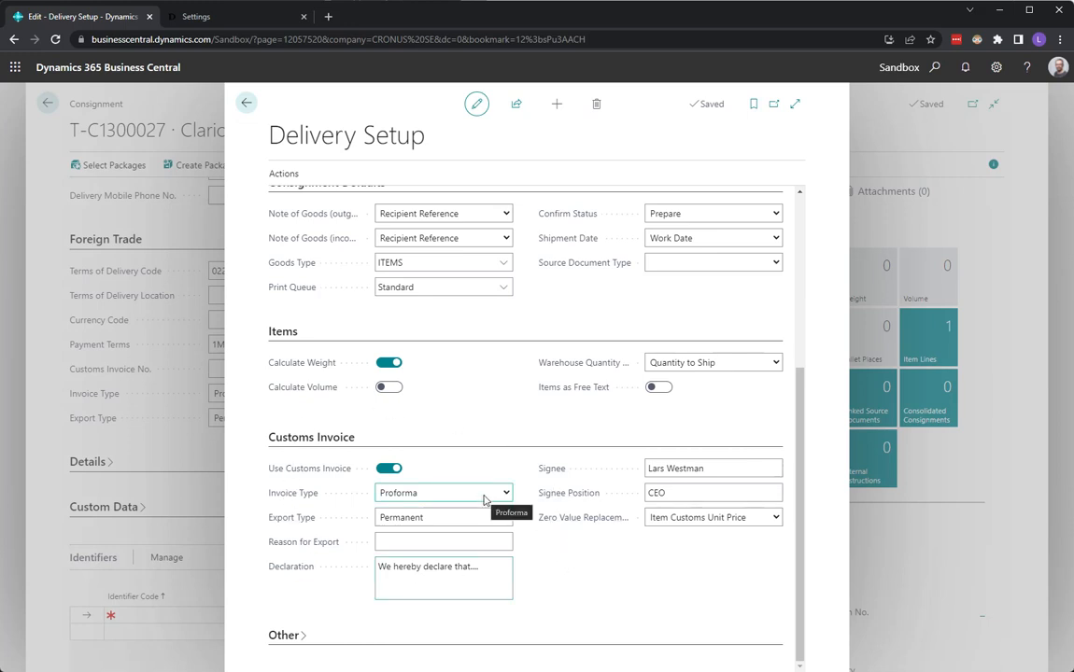
{"action": "scroll", "coordinate": [462, 482], "scroll_direction": "up", "scroll_amount": 3}
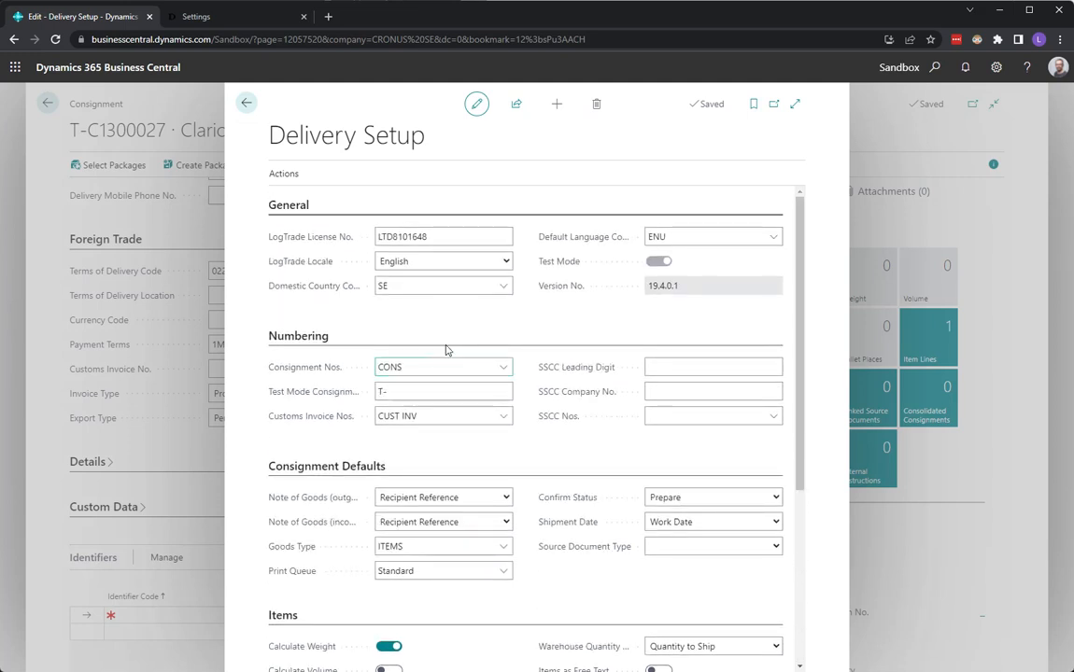
{"action": "left_click", "coordinate": [424, 415]}
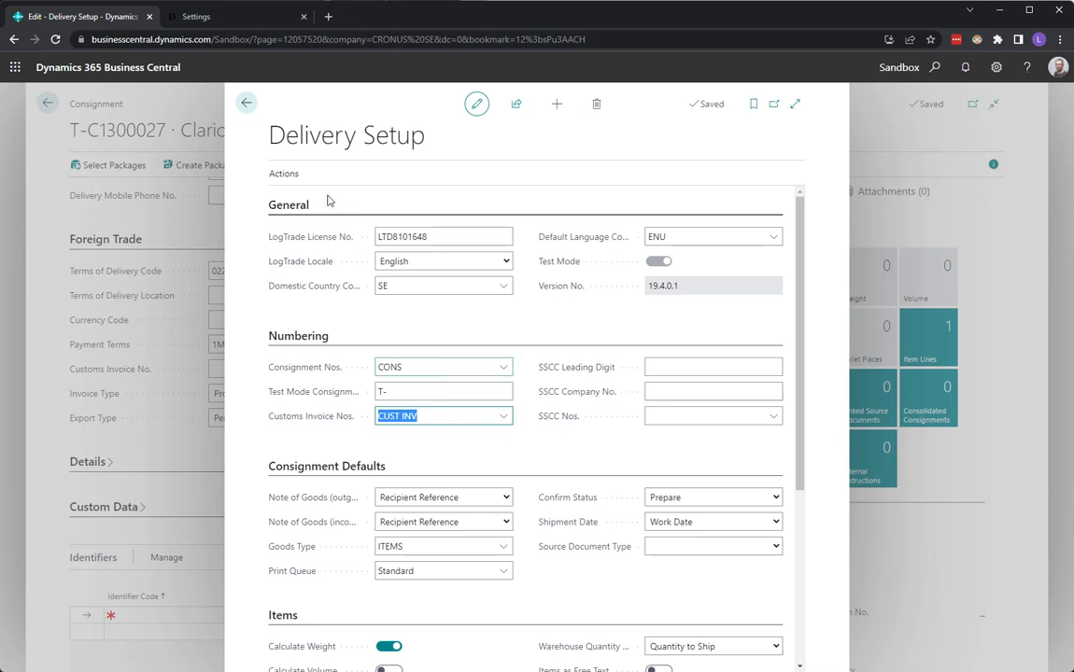
{"action": "left_click", "coordinate": [246, 103]}
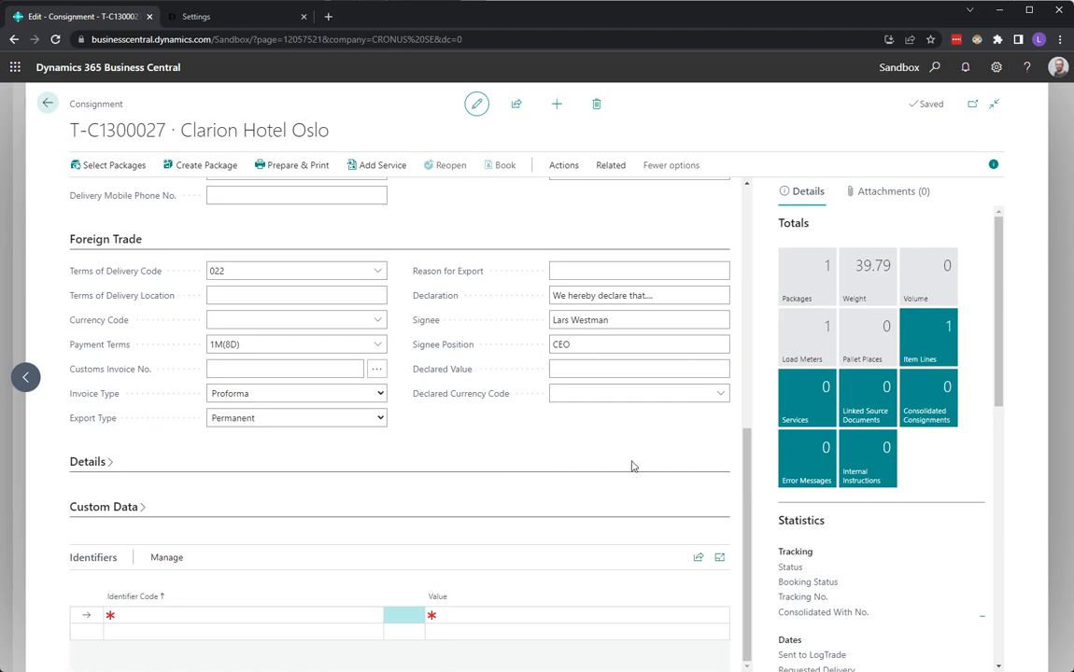
- Inspect the consignment's item lines in the expanded list, including weights and tariff number, and return to the consignment
{"action": "left_click", "coordinate": [938, 346]}
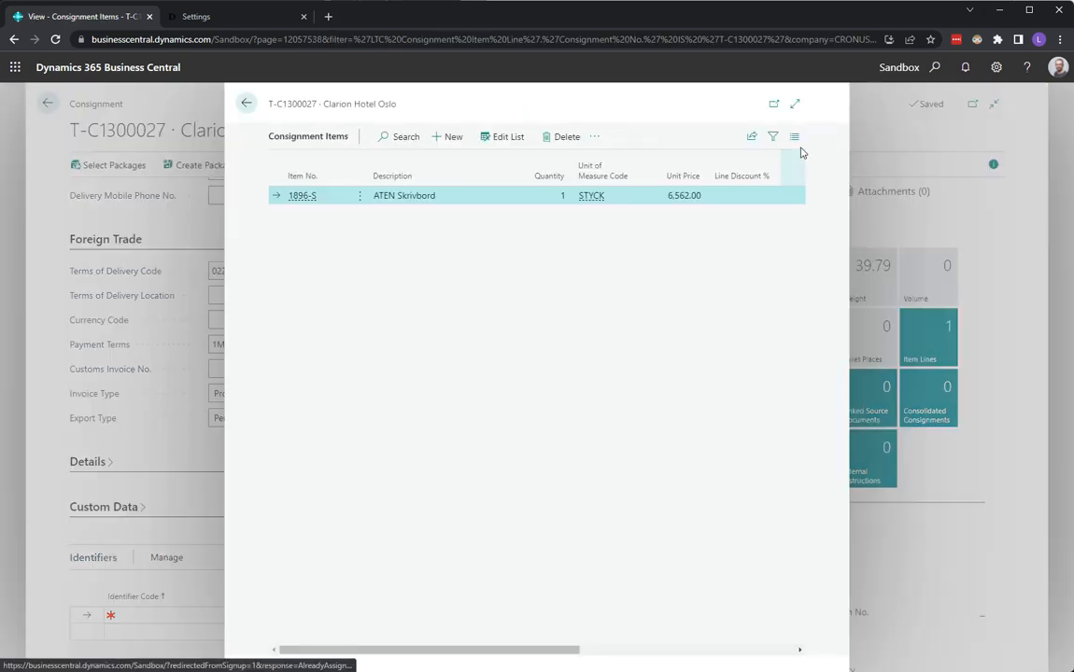
{"action": "left_click", "coordinate": [794, 105]}
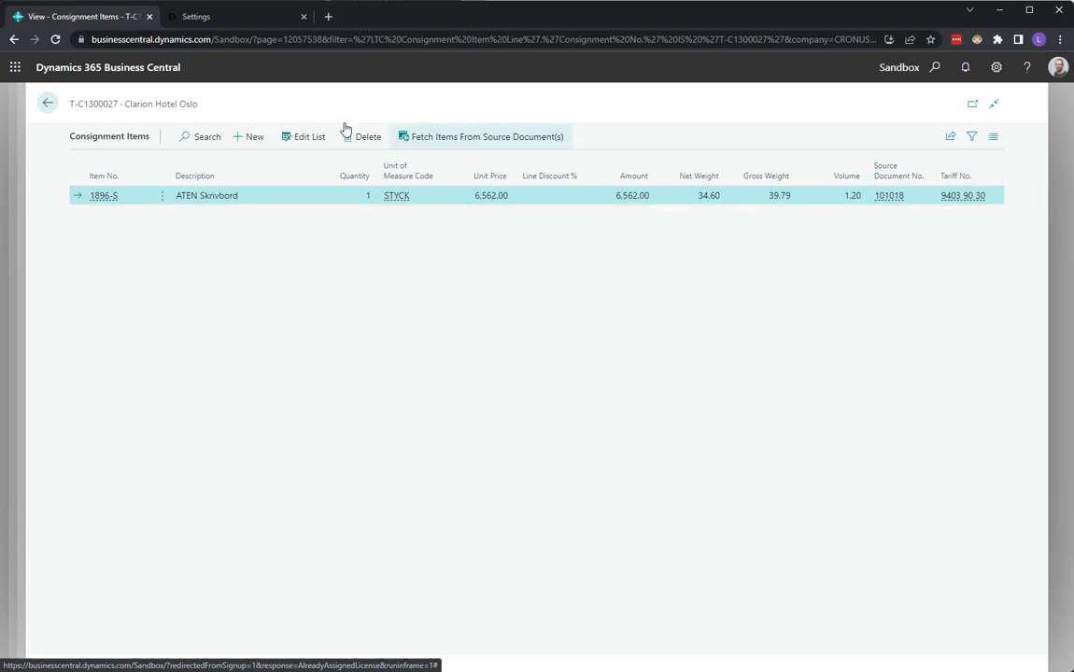
{"action": "left_click", "coordinate": [49, 106]}
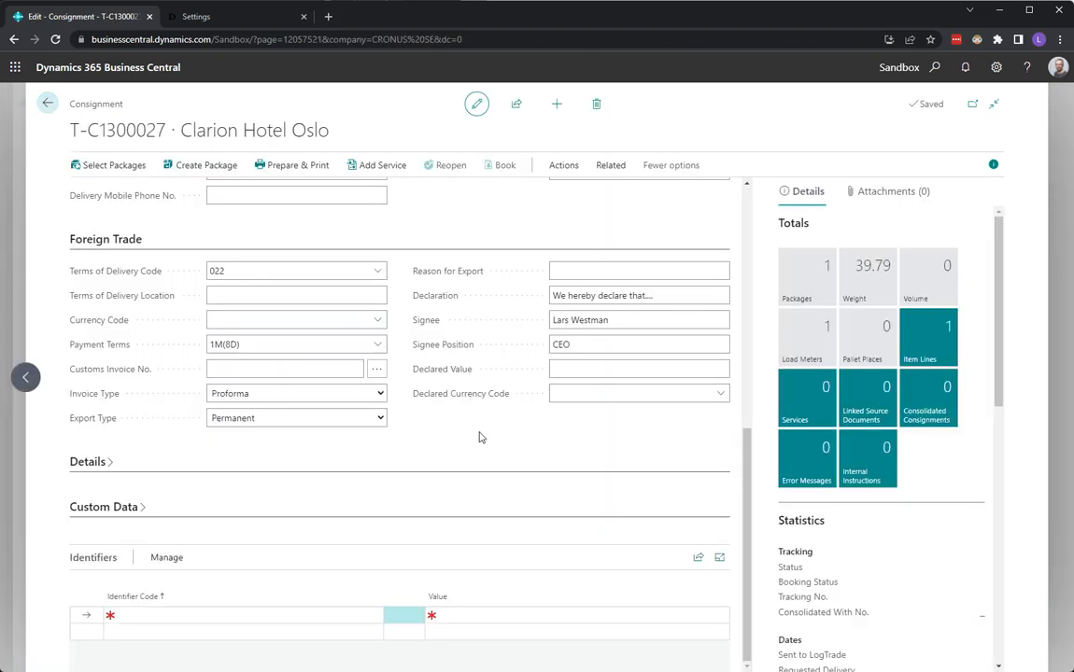
- Prepare and print the consignment, and page through the printed documents to the proforma invoice on page 5
{"action": "scroll", "coordinate": [479, 437], "scroll_direction": "up", "scroll_amount": 6}
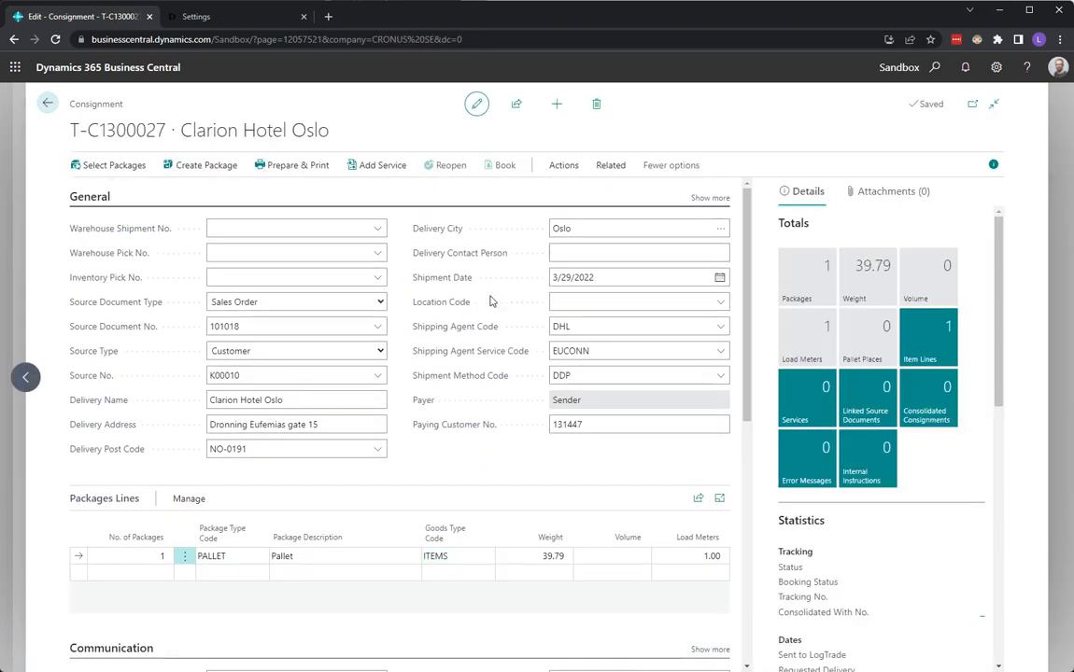
{"action": "left_click", "coordinate": [293, 166]}
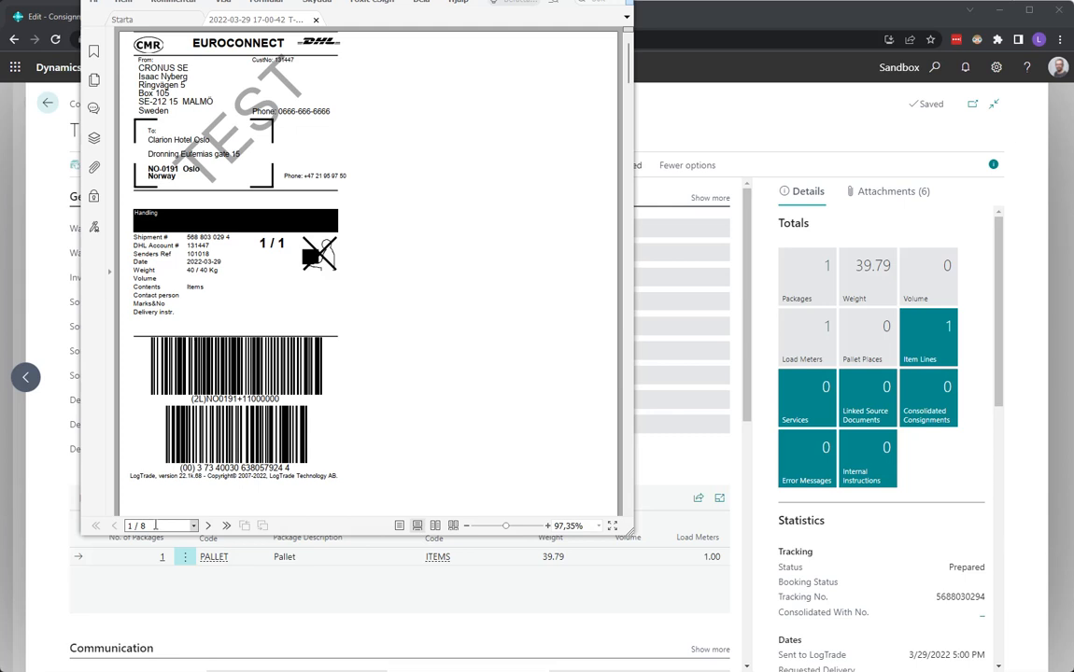
{"action": "left_click", "coordinate": [209, 527]}
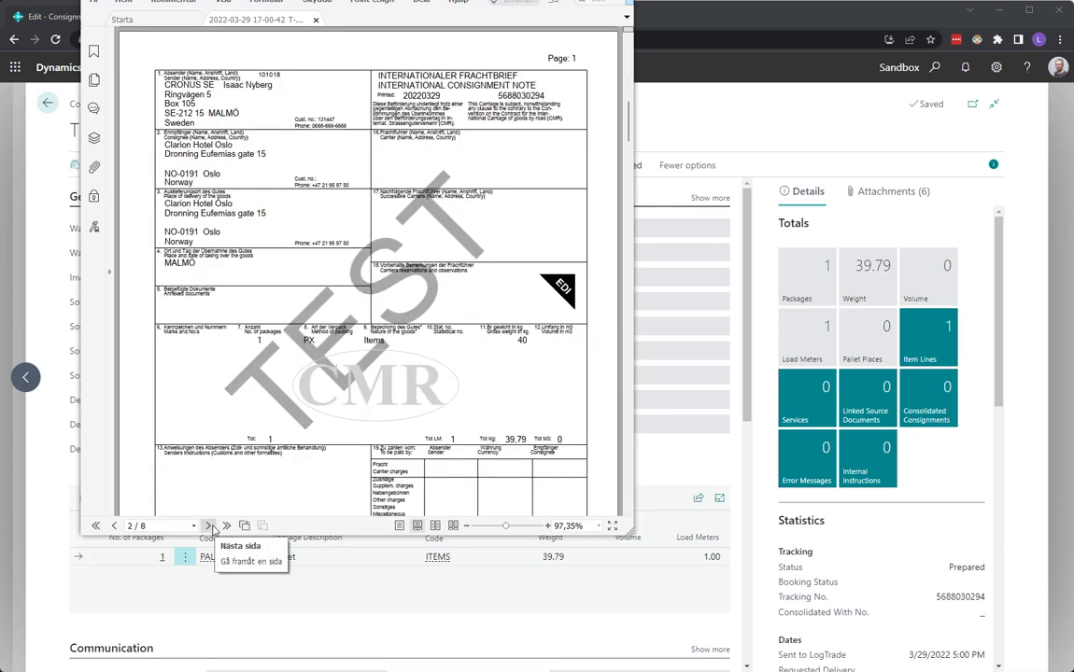
{"action": "left_click", "coordinate": [211, 526]}
{"action": "left_click", "coordinate": [210, 527]}
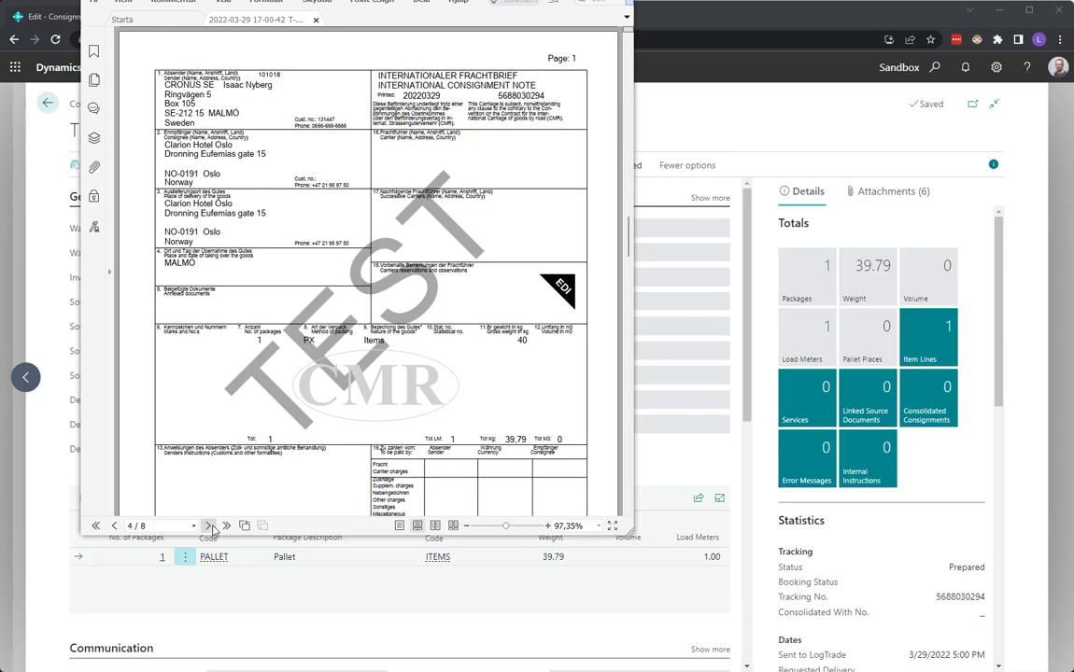
{"action": "left_click", "coordinate": [210, 527]}
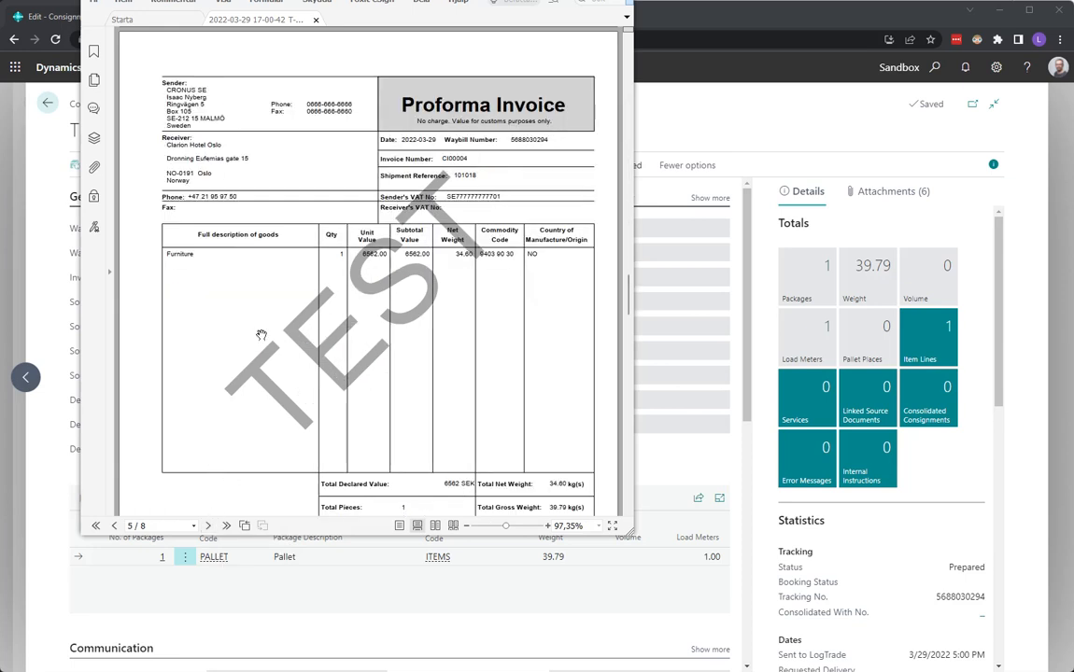
- Examine the proforma invoice's goods line and totals, page through the following pages, and close the printed documents
{"action": "scroll", "coordinate": [355, 187], "scroll_direction": "down", "scroll_amount": 1}
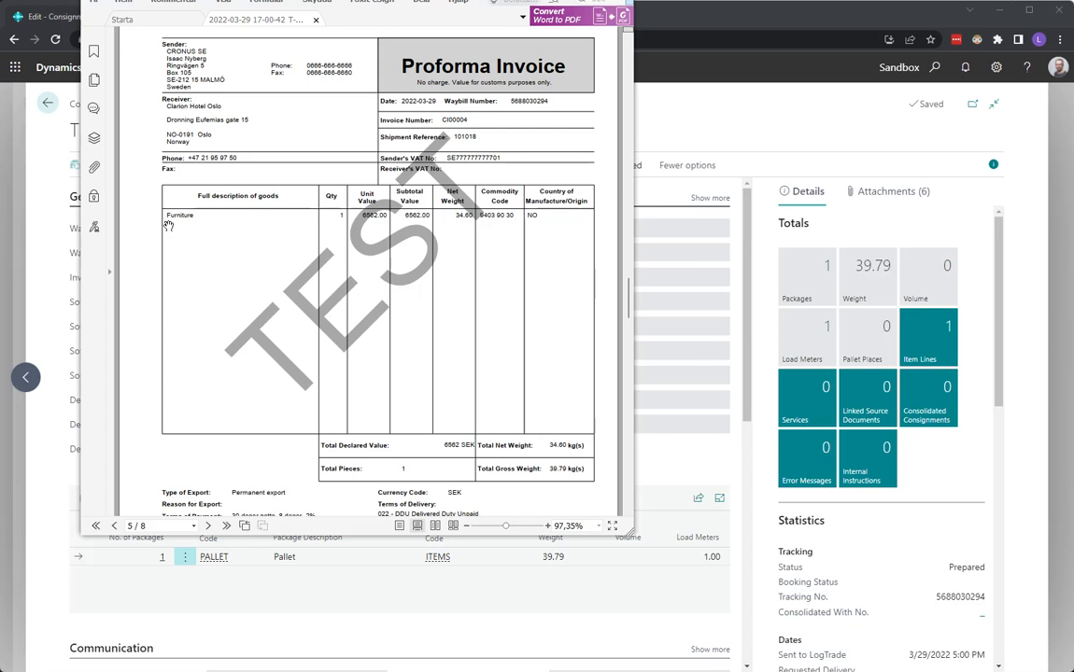
{"action": "left_click", "coordinate": [207, 526]}
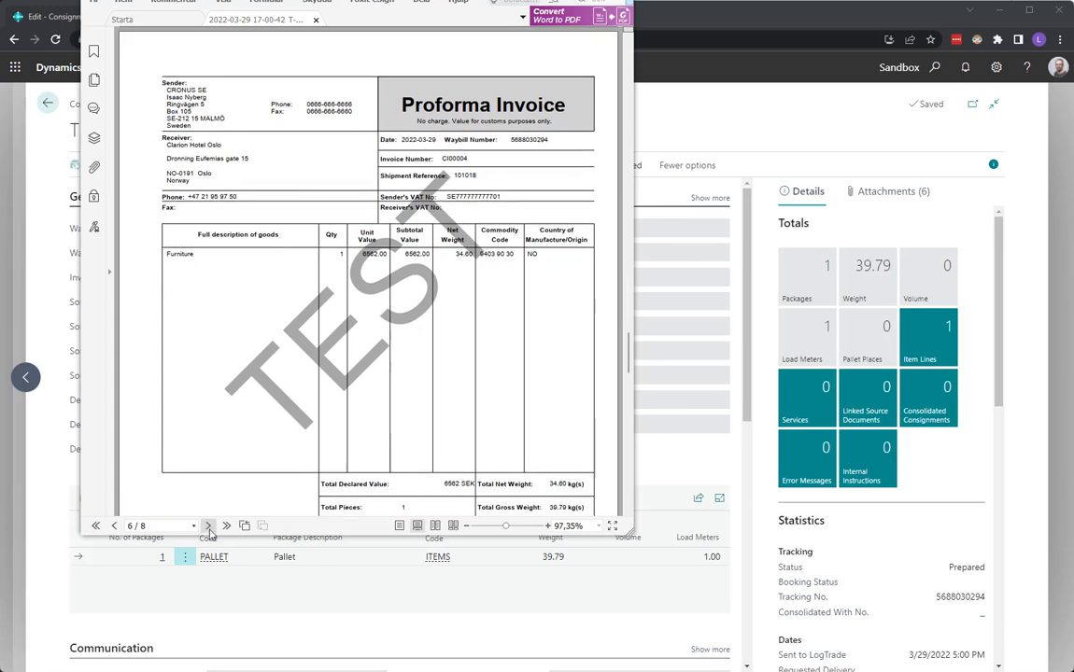
{"action": "left_click", "coordinate": [207, 525]}
{"action": "left_click", "coordinate": [622, 1]}
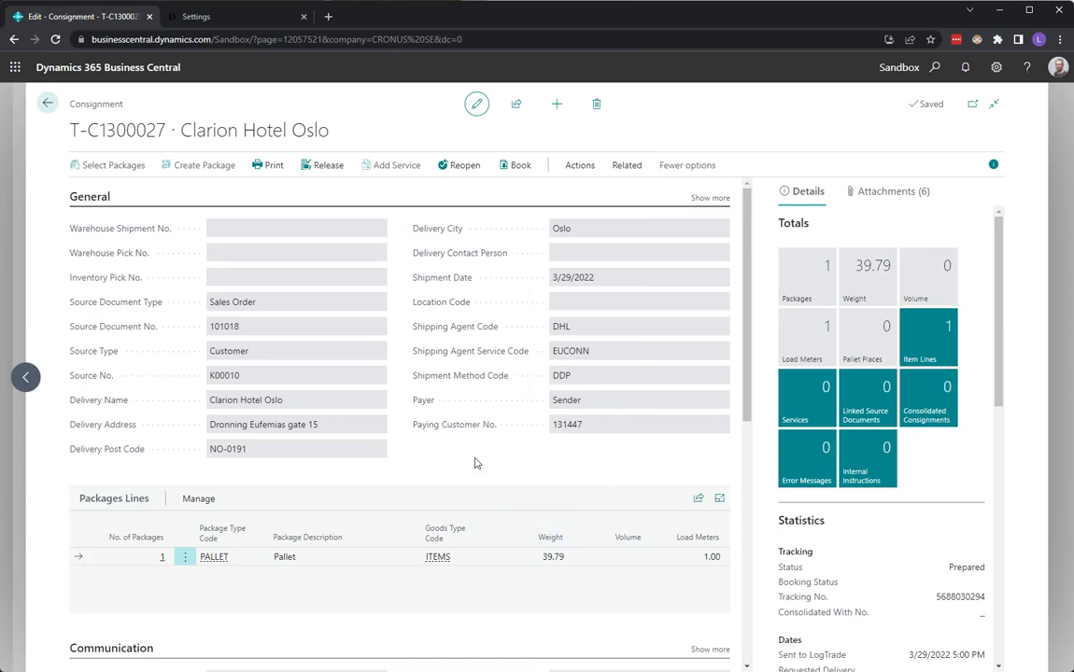